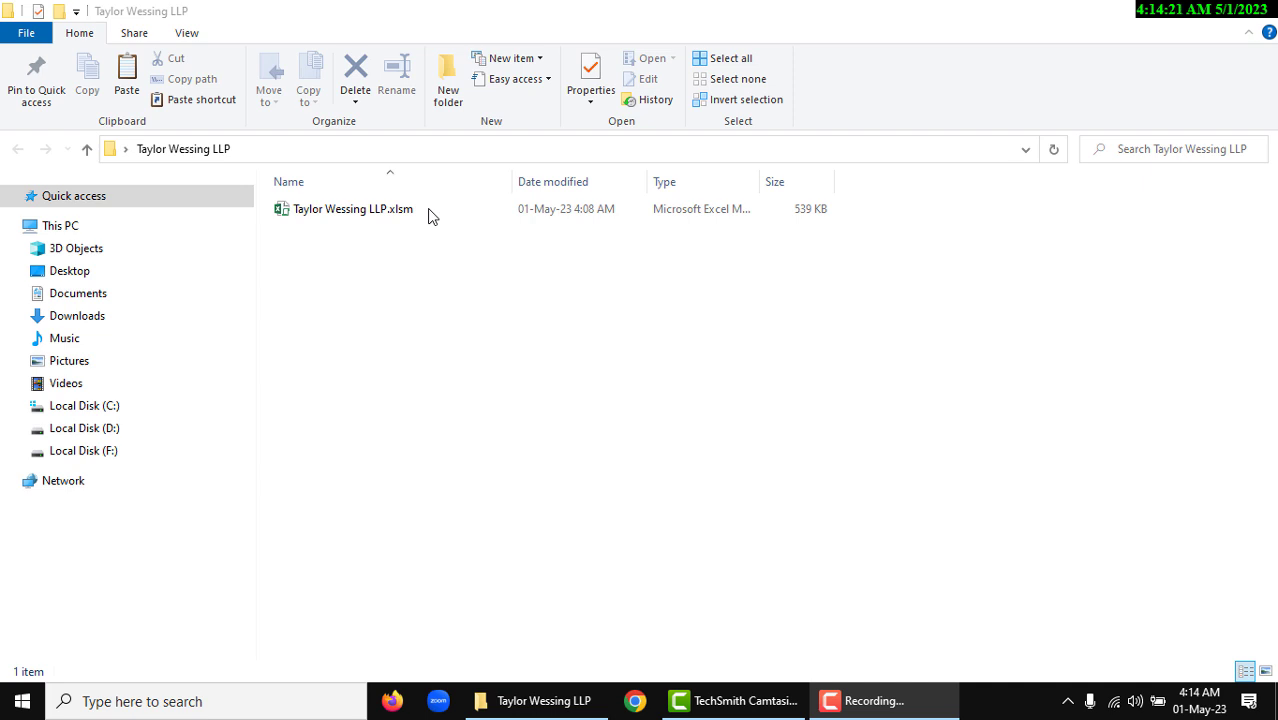
Open Taylor Wessing LLP.xlsm from the Taylor Wessing LLP folder
{"action": "double_click", "coordinate": [429, 216]}
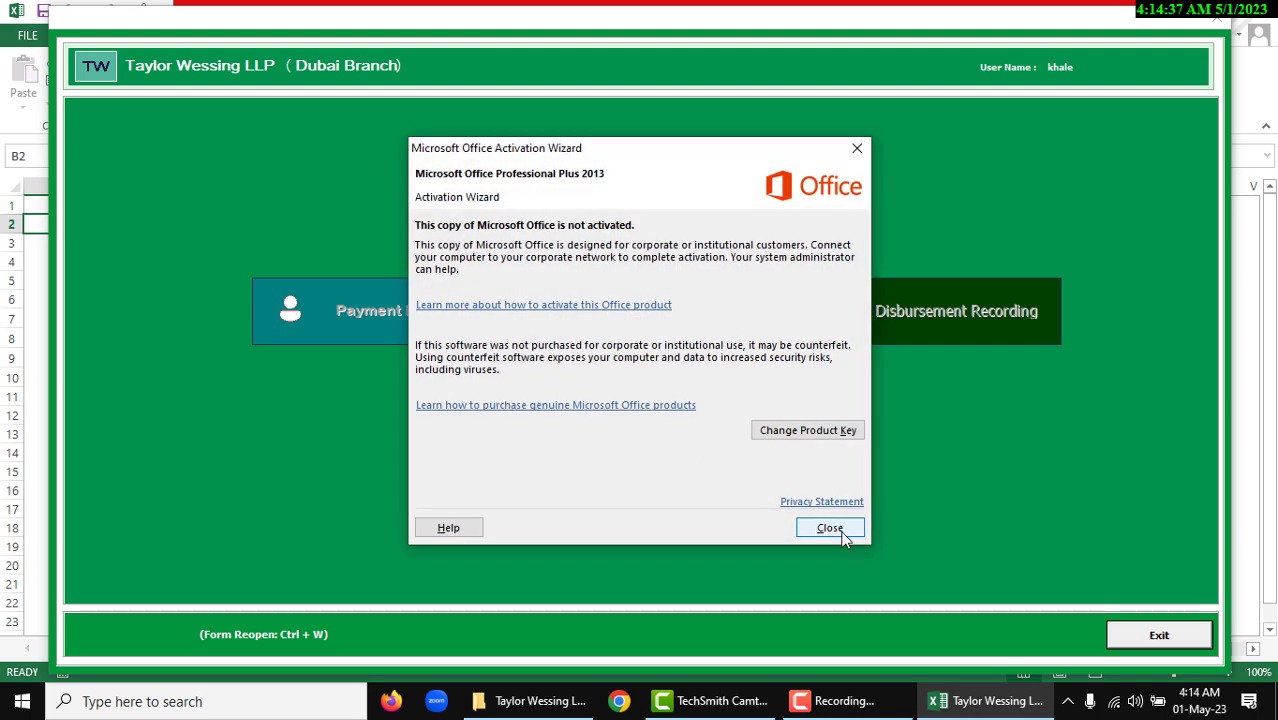
Close the Office Activation Wizard and open the Payment Request form from the main menu
{"action": "left_click", "coordinate": [828, 526]}
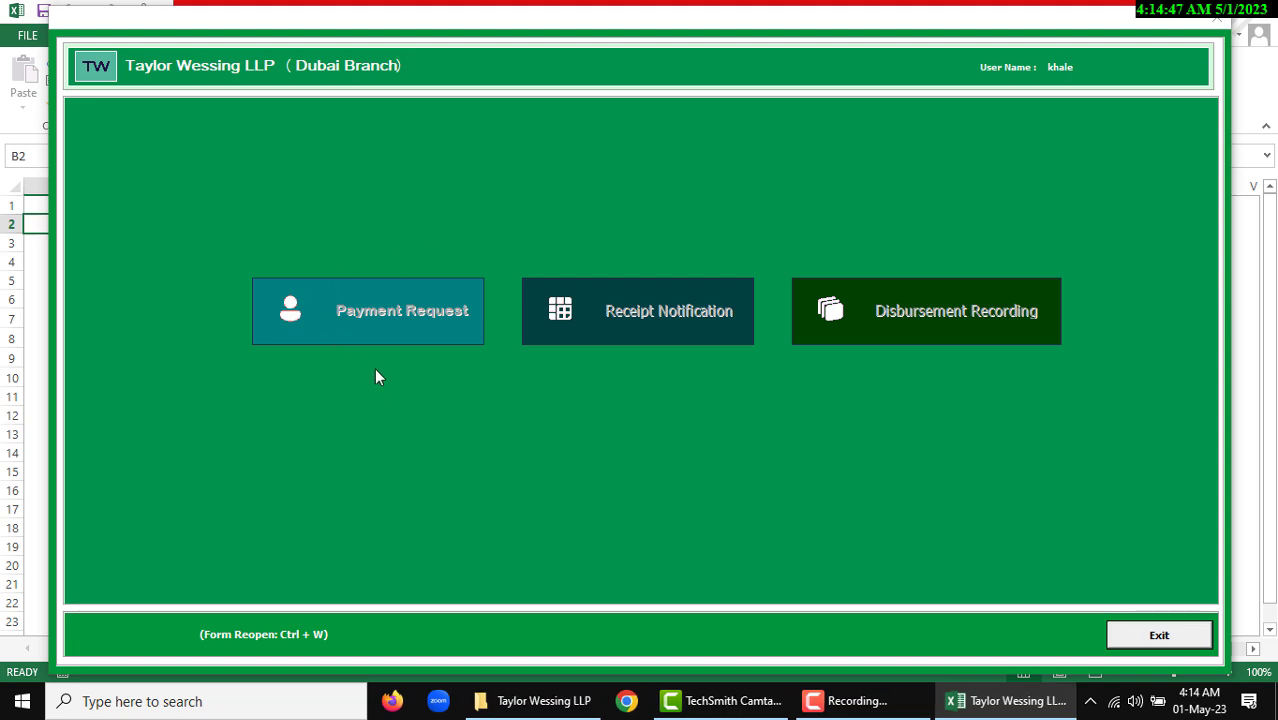
{"action": "left_click", "coordinate": [396, 320]}
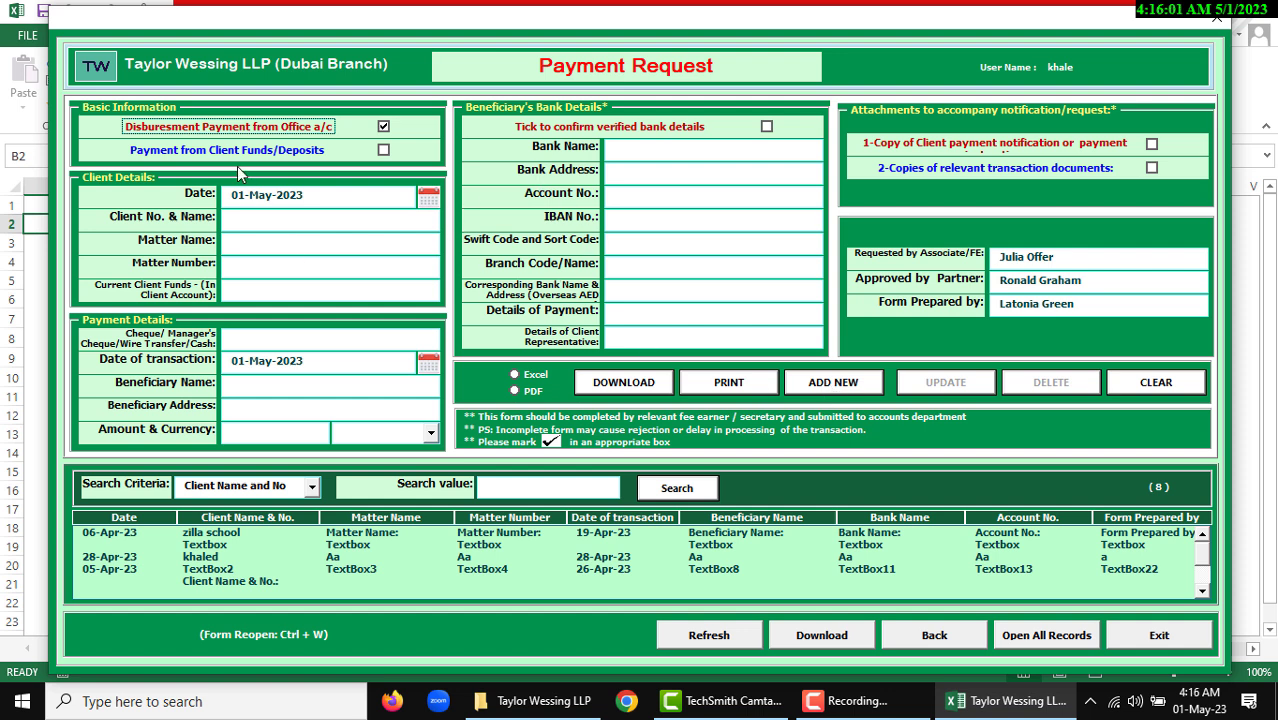
Tick Payment from Client Funds/Deposits and pick 31-May-2023 as the request date
{"action": "left_click", "coordinate": [290, 153]}
{"action": "left_click", "coordinate": [286, 151]}
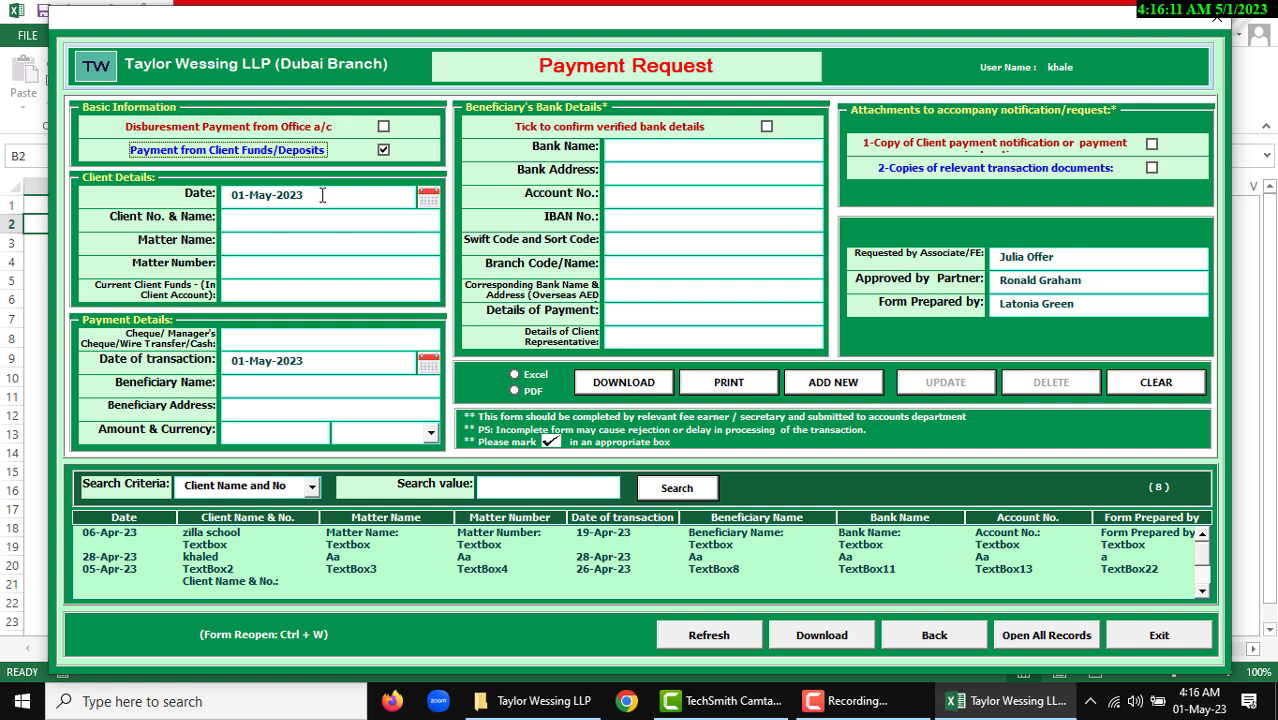
{"action": "left_click", "coordinate": [322, 195]}
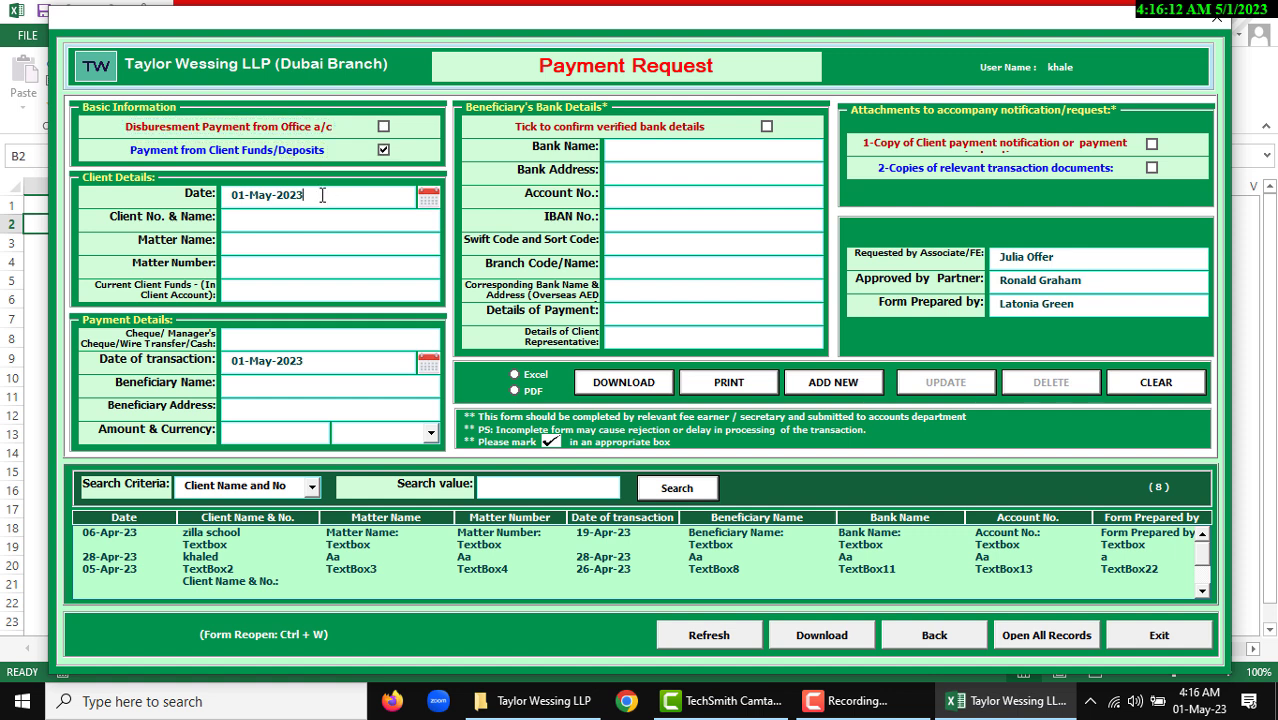
{"action": "left_click", "coordinate": [428, 201]}
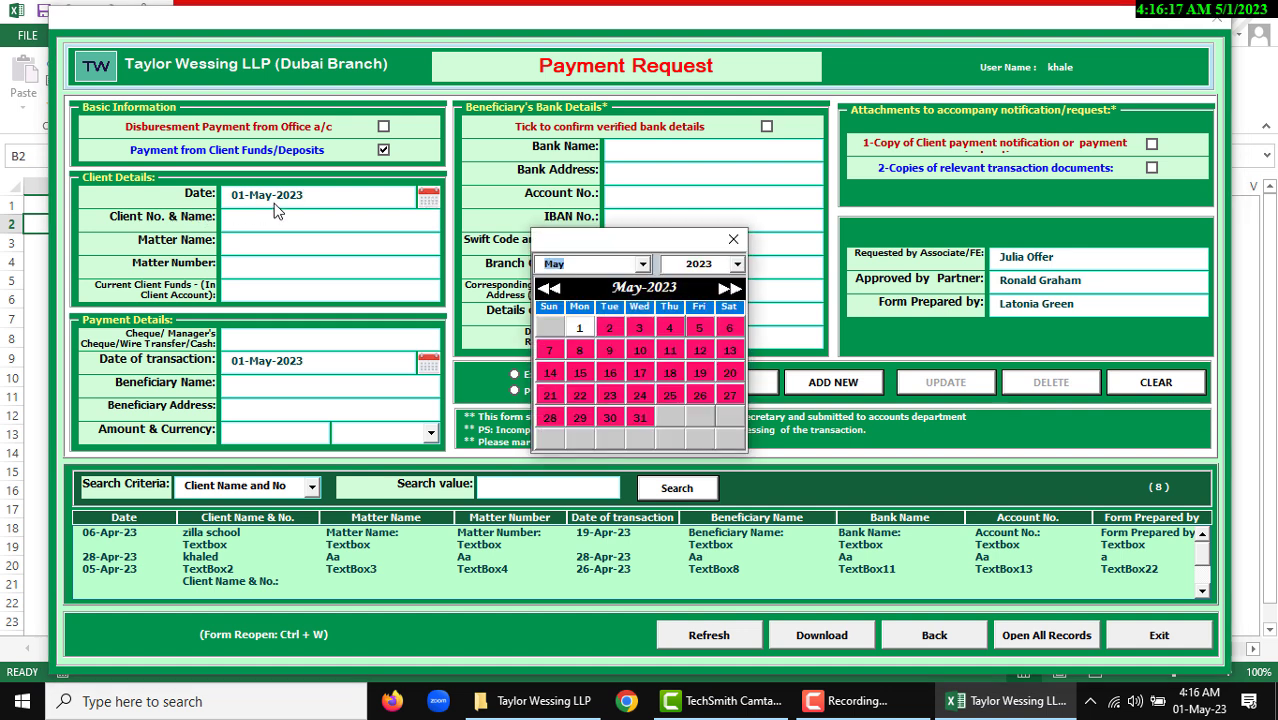
{"action": "left_click", "coordinate": [640, 417]}
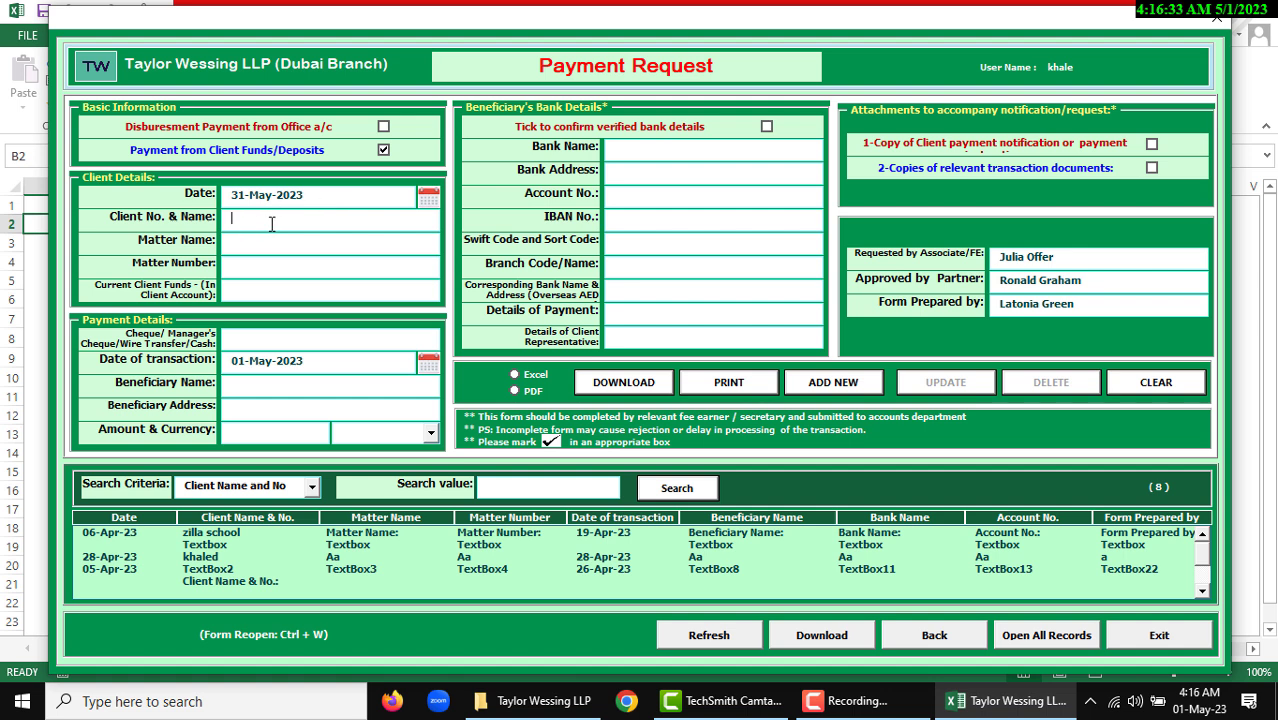
Choose the client from the autocomplete, then enter a matter name and an 11-digit matter number
{"action": "type", "text": "t"}
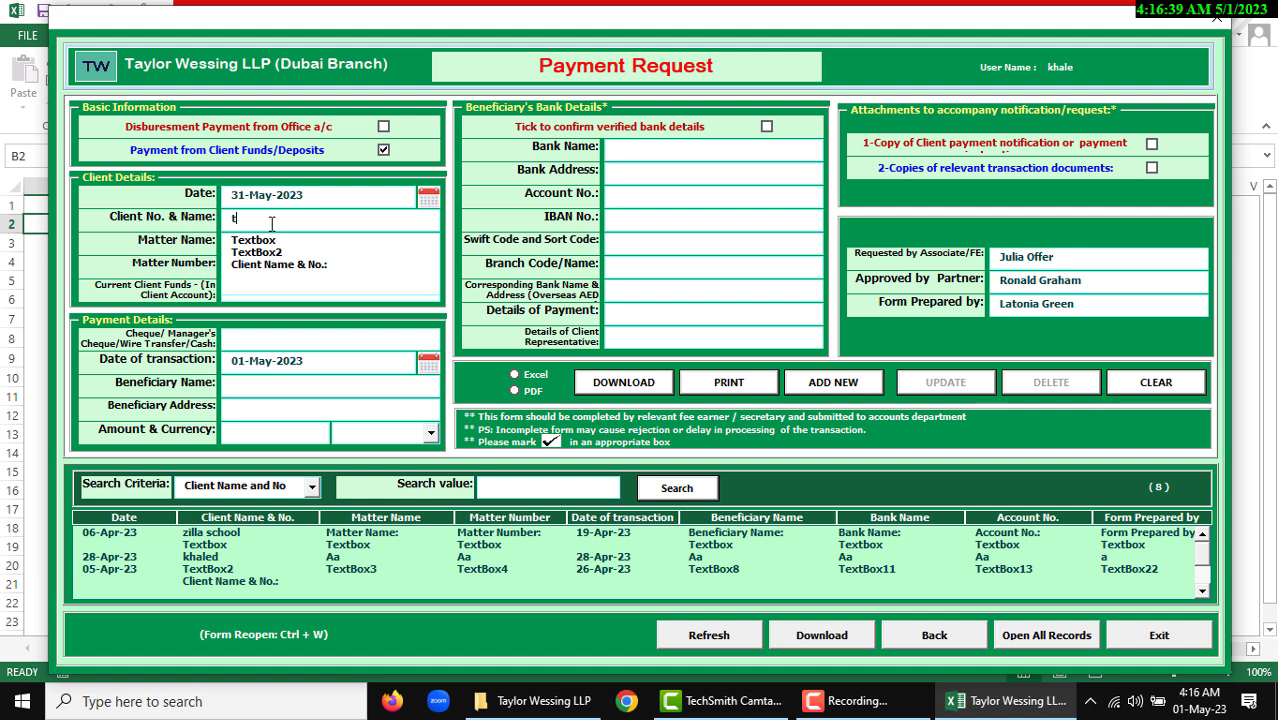
{"action": "key", "text": "BackSpace"}
{"action": "type", "text": "client Name & No.:"}
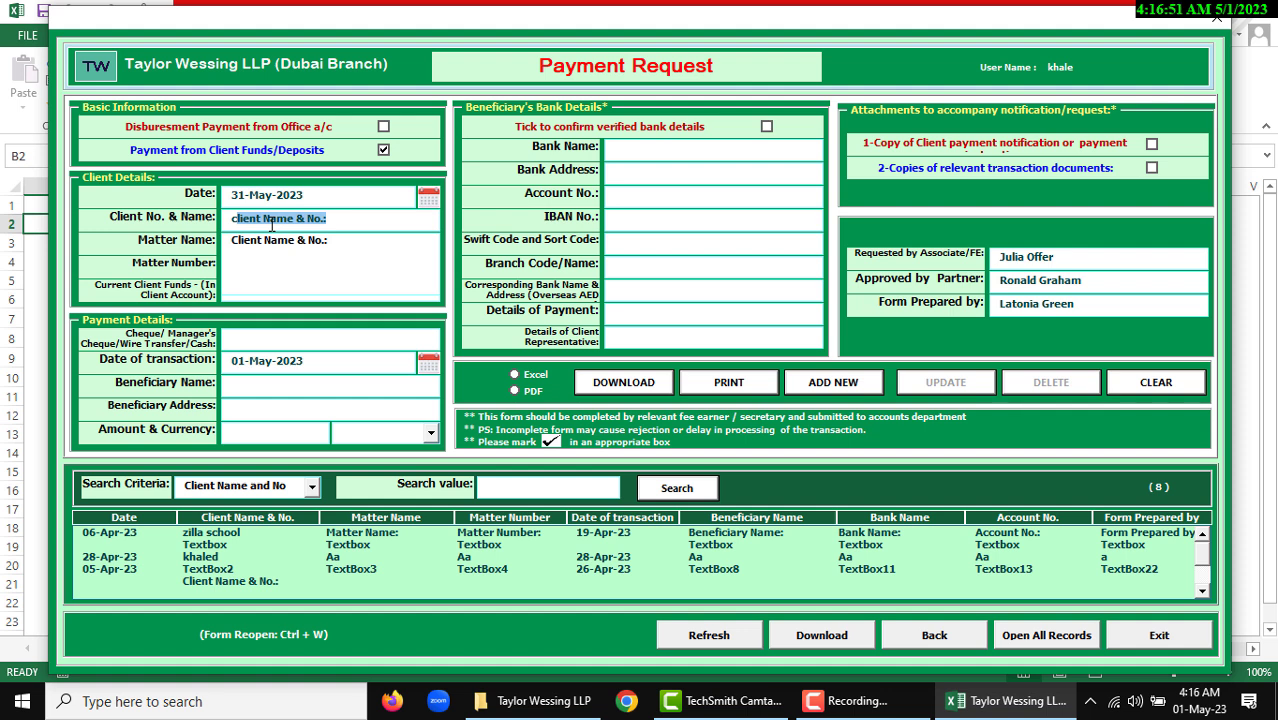
{"action": "key", "text": "Tab"}
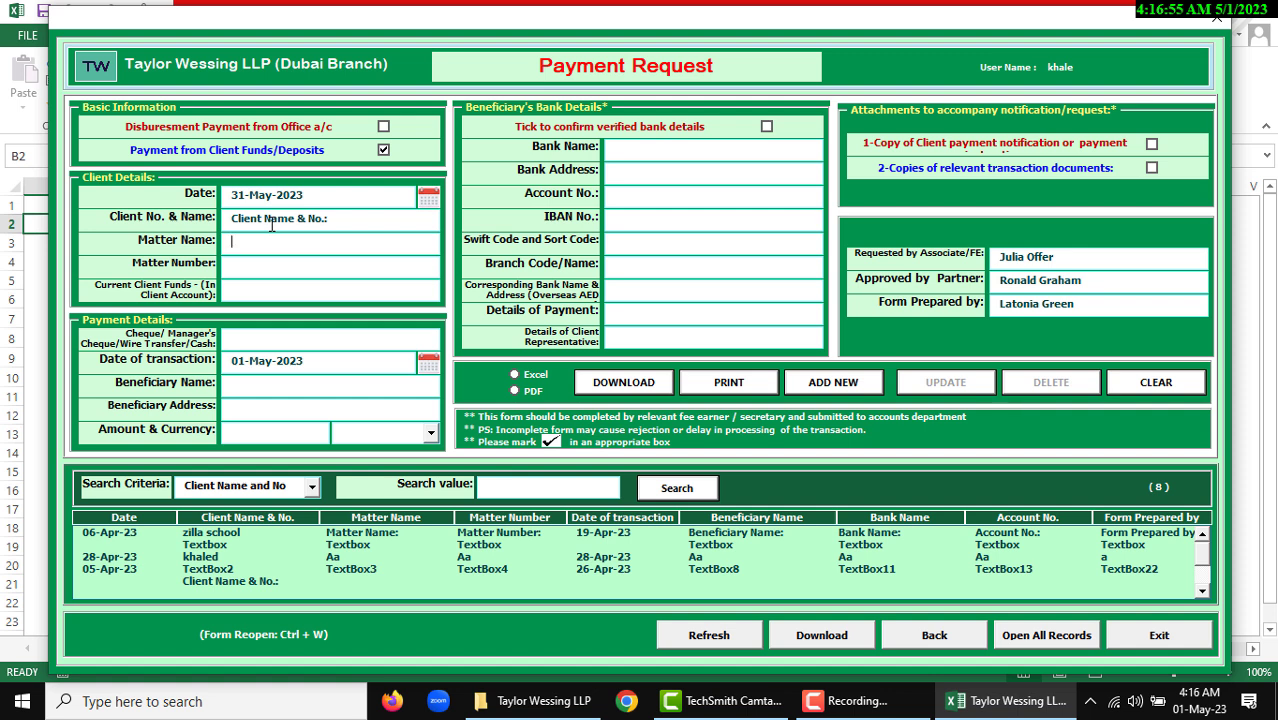
{"action": "type", "text": "khaled"}
{"action": "key", "text": "Tab"}
{"action": "key", "text": "Tab"}
{"action": "key", "text": "Tab"}
{"action": "key", "text": "Tab"}
{"action": "key", "text": "Tab"}
{"action": "key", "text": "Tab"}
{"action": "key", "text": "Tab"}
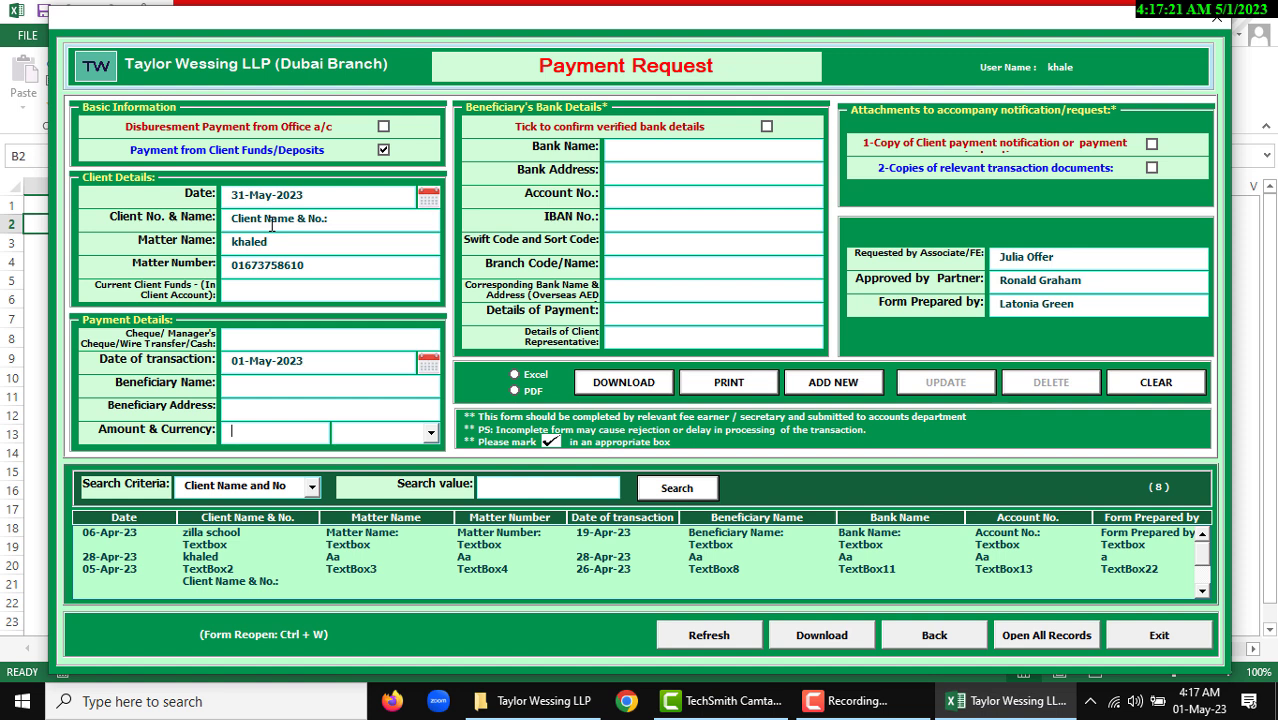
Dismiss the invalid-character warning on Amount and set the currency to USD
{"action": "type", "text": "a"}
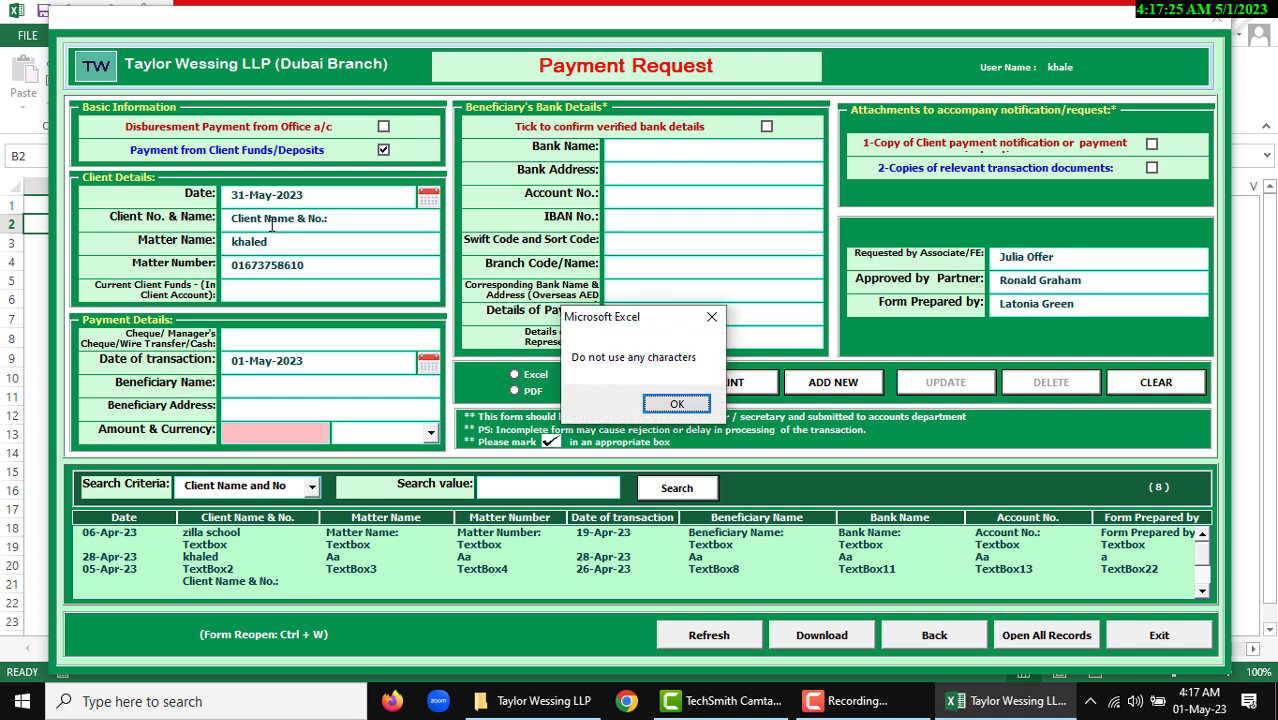
{"action": "key", "text": "Return"}
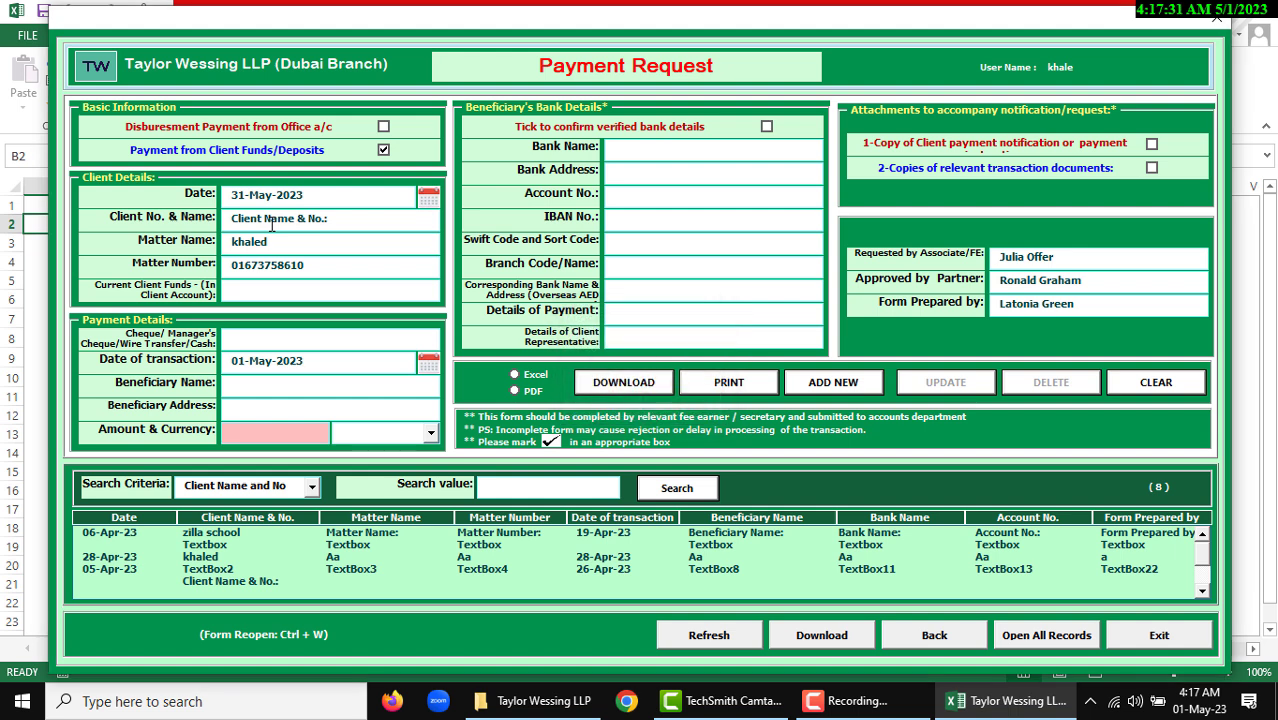
{"action": "left_click", "coordinate": [280, 431]}
{"action": "left_click", "coordinate": [345, 426]}
{"action": "left_click", "coordinate": [430, 434]}
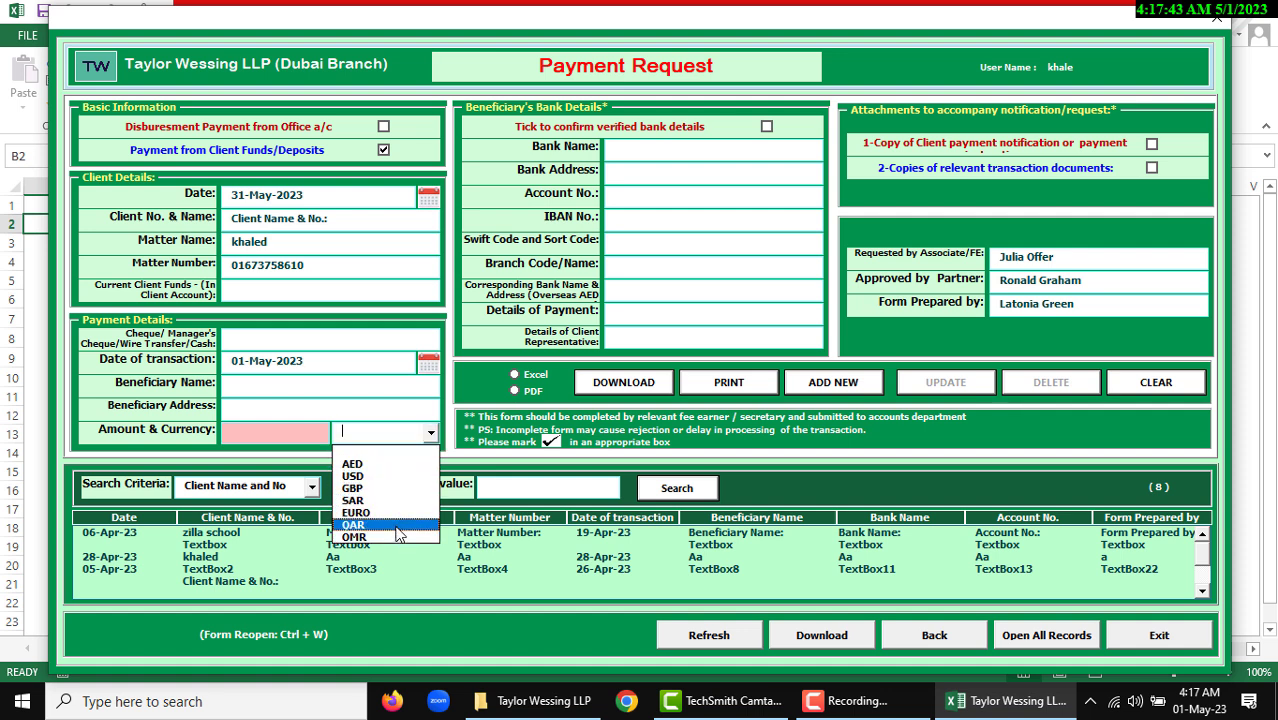
{"action": "left_click", "coordinate": [397, 478]}
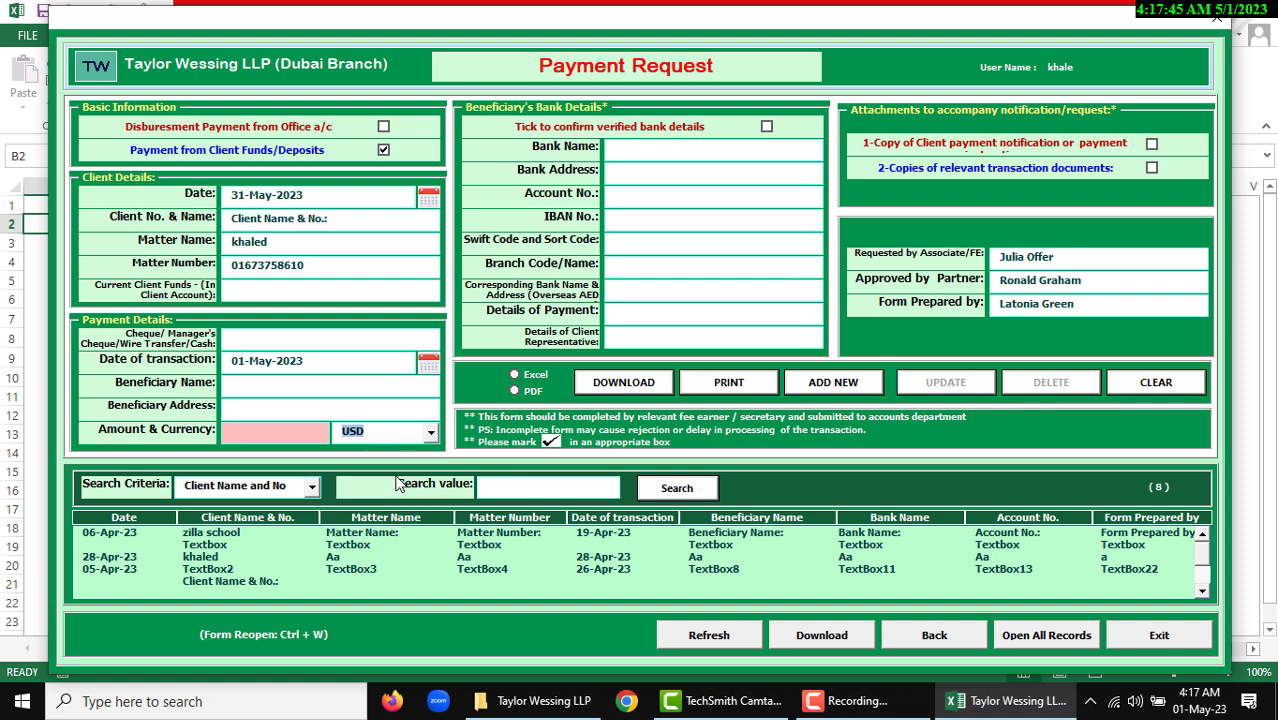
Enter 'test' in the beneficiary's Bank Address, IBAN No. and Swift Code fields
{"action": "key", "text": "Tab"}
{"action": "key", "text": "Tab"}
{"action": "type", "text": "test"}
{"action": "key", "text": "Tab"}
{"action": "key", "text": "Tab"}
{"action": "type", "text": "testtest"}
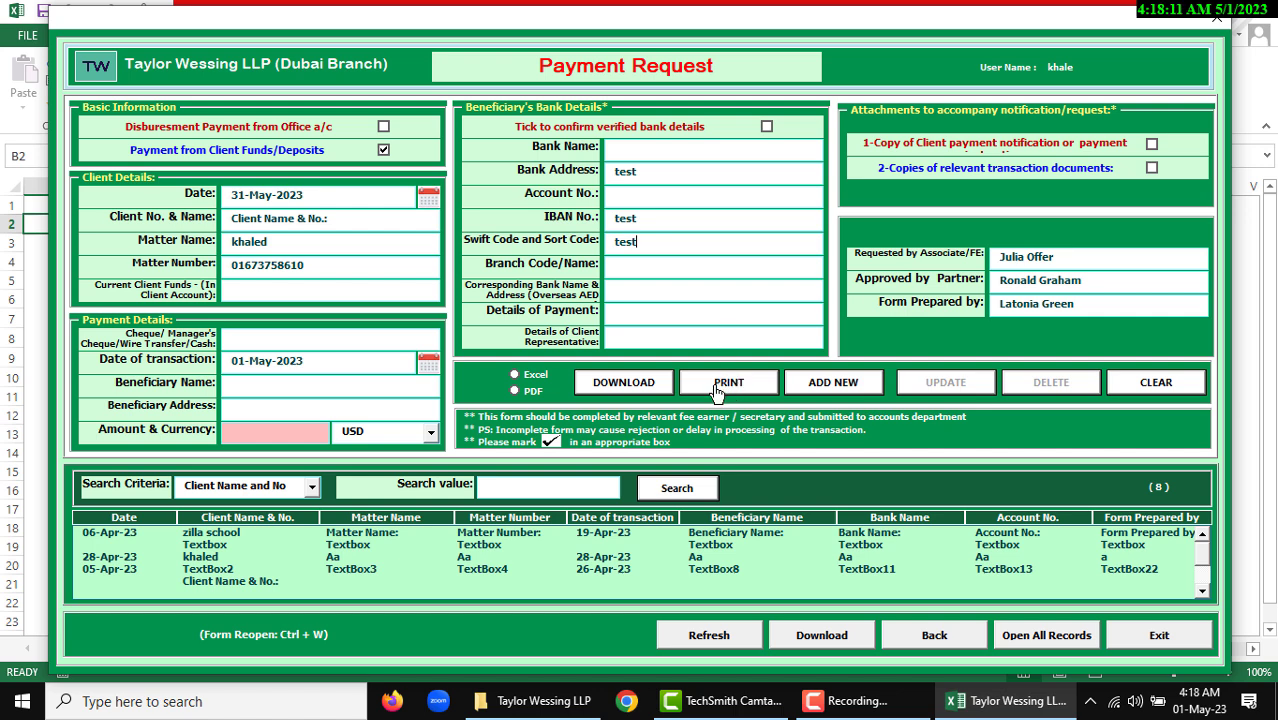
Check the print preview, then download the filled-in request as a PDF file
{"action": "left_click", "coordinate": [733, 390]}
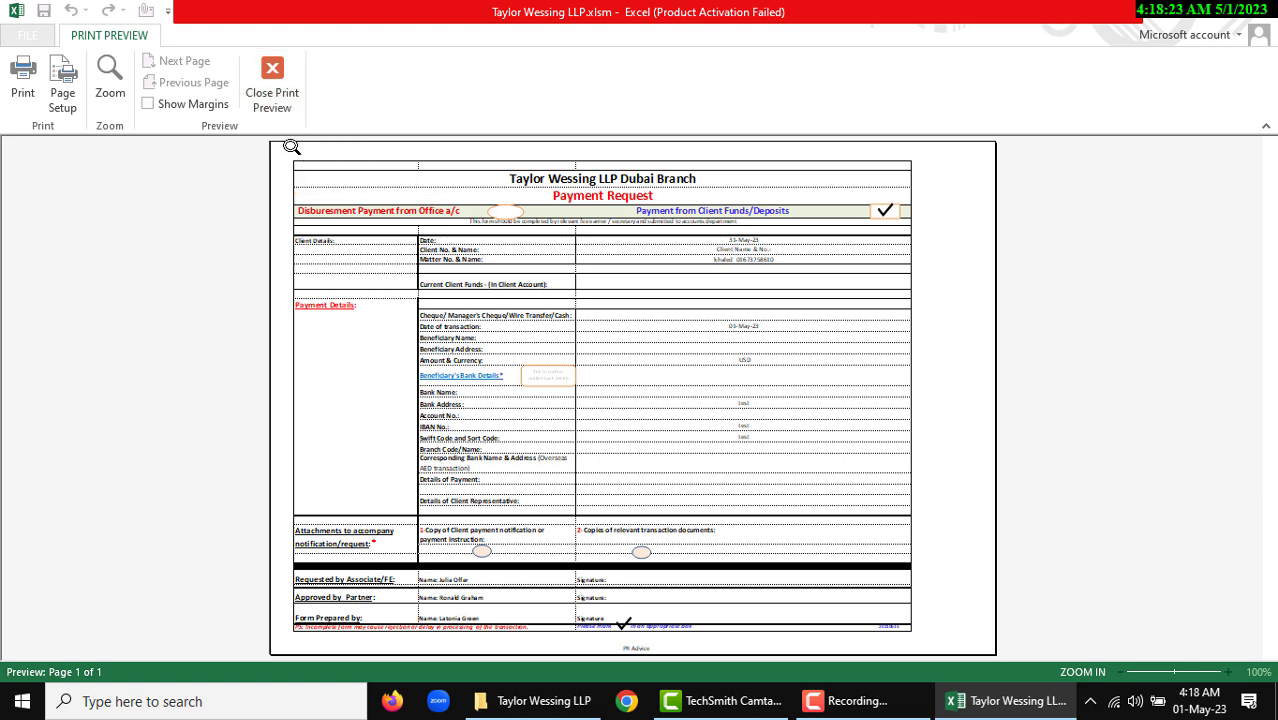
{"action": "left_click", "coordinate": [282, 95]}
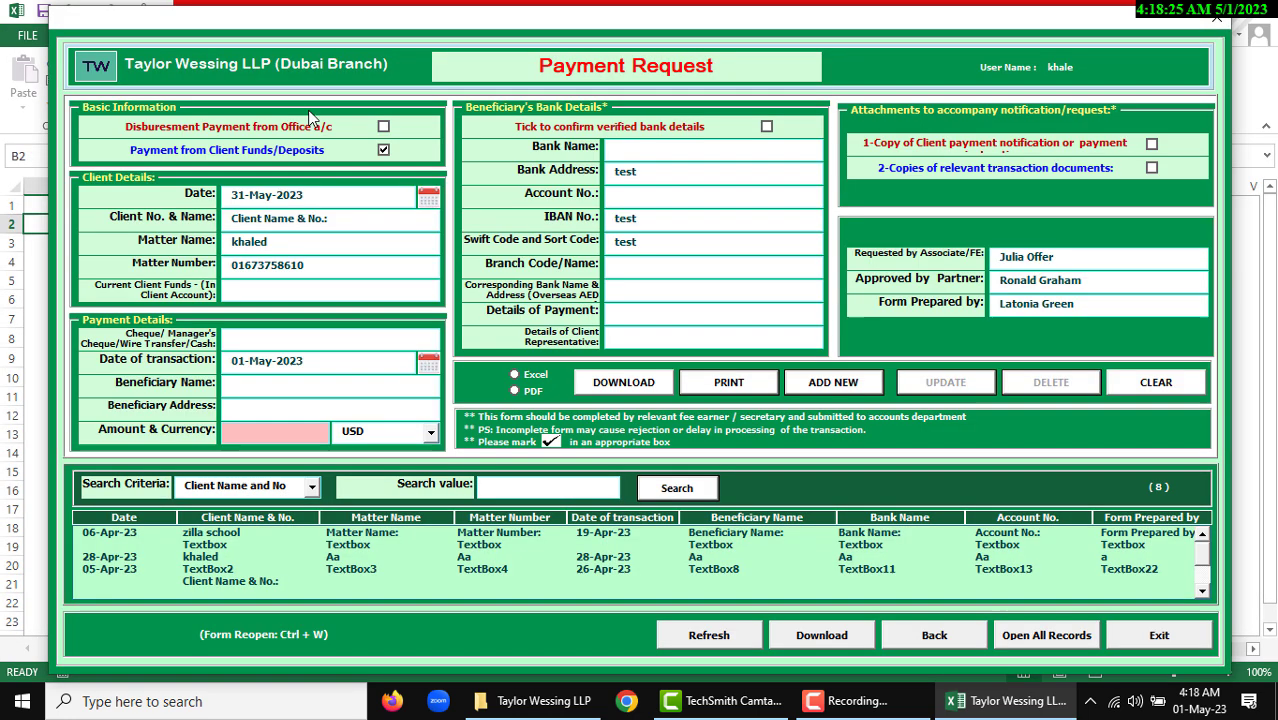
{"action": "left_click", "coordinate": [538, 378]}
{"action": "left_click", "coordinate": [530, 391]}
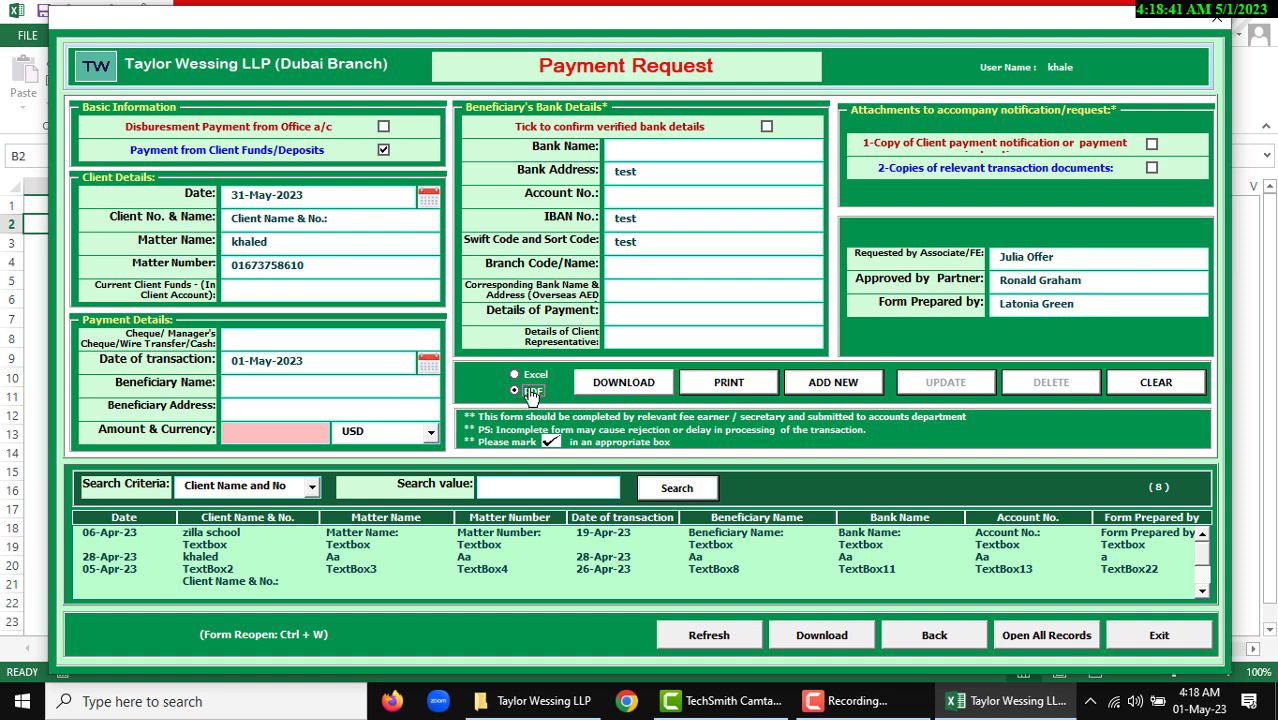
{"action": "left_click", "coordinate": [624, 385]}
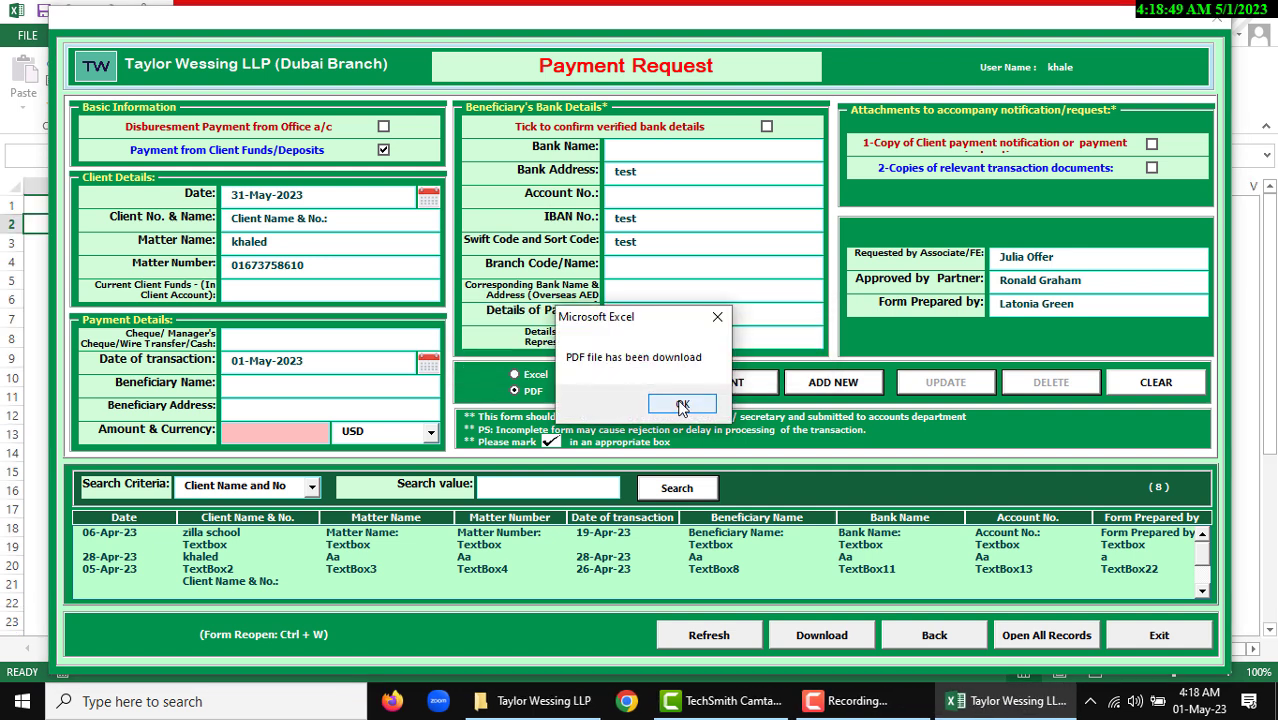
{"action": "left_click", "coordinate": [683, 403]}
Open the exported Payment Request Advice Copy PDF from the folder and scroll through it
{"action": "left_click", "coordinate": [543, 700]}
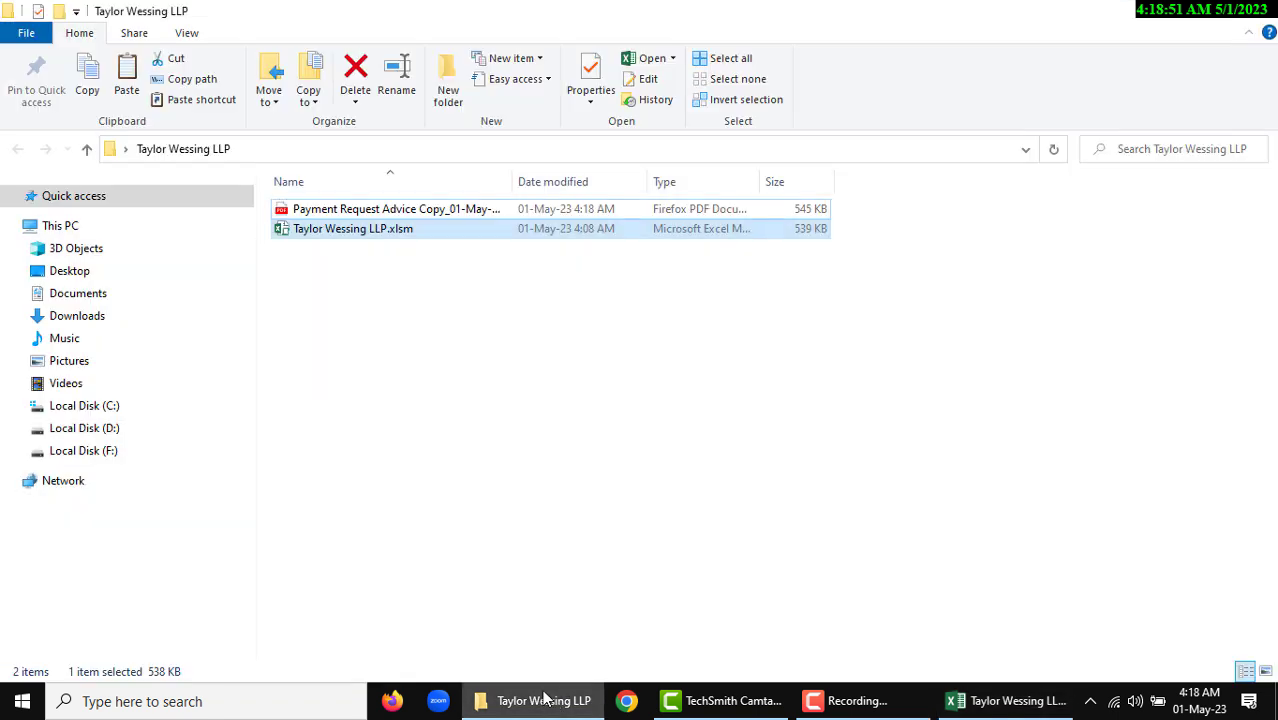
{"action": "left_click_drag", "start_coordinate": [513, 181], "coordinate": [660, 181]}
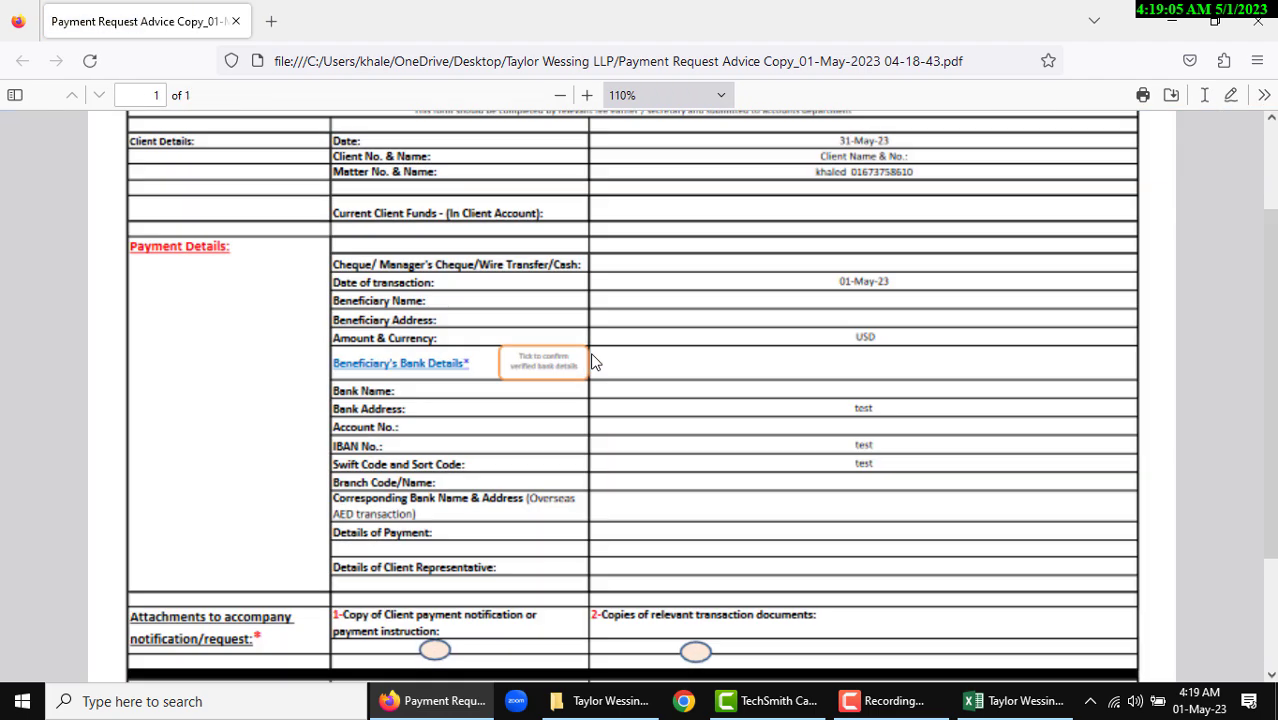
{"action": "scroll", "coordinate": [686, 377], "scroll_direction": "down", "scroll_amount": 2}
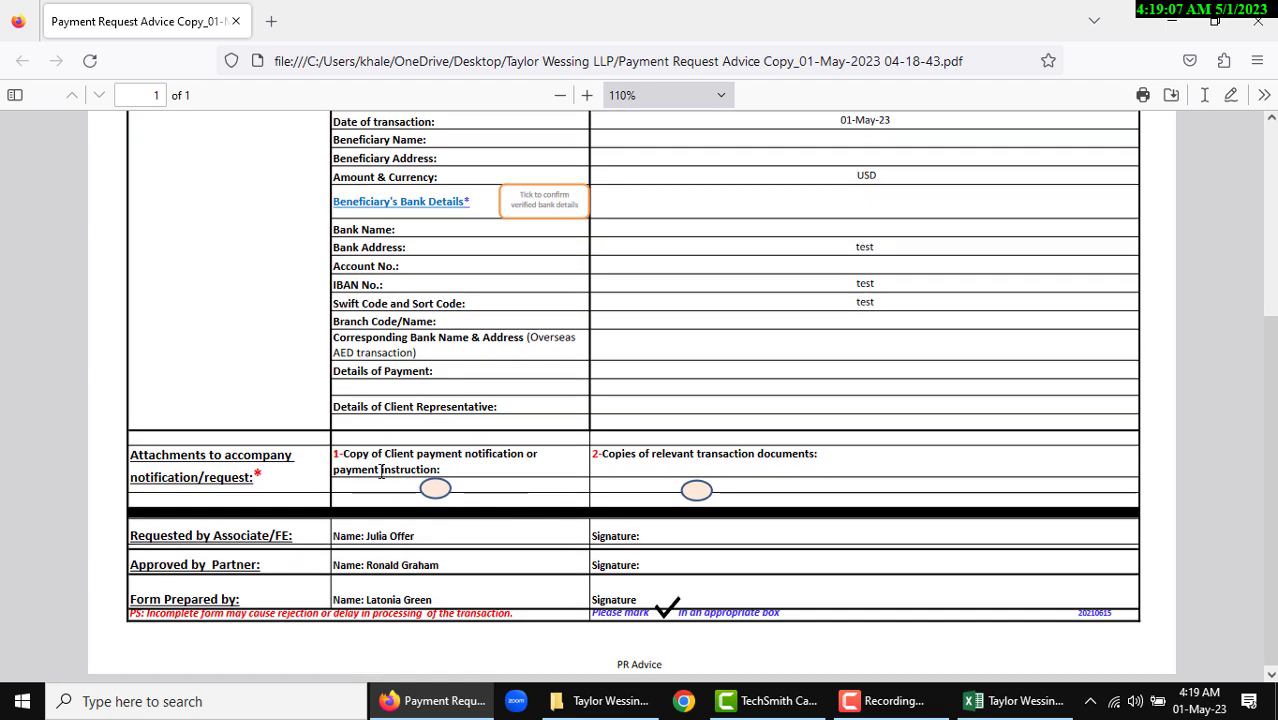
{"action": "scroll", "coordinate": [672, 540], "scroll_direction": "up", "scroll_amount": 5}
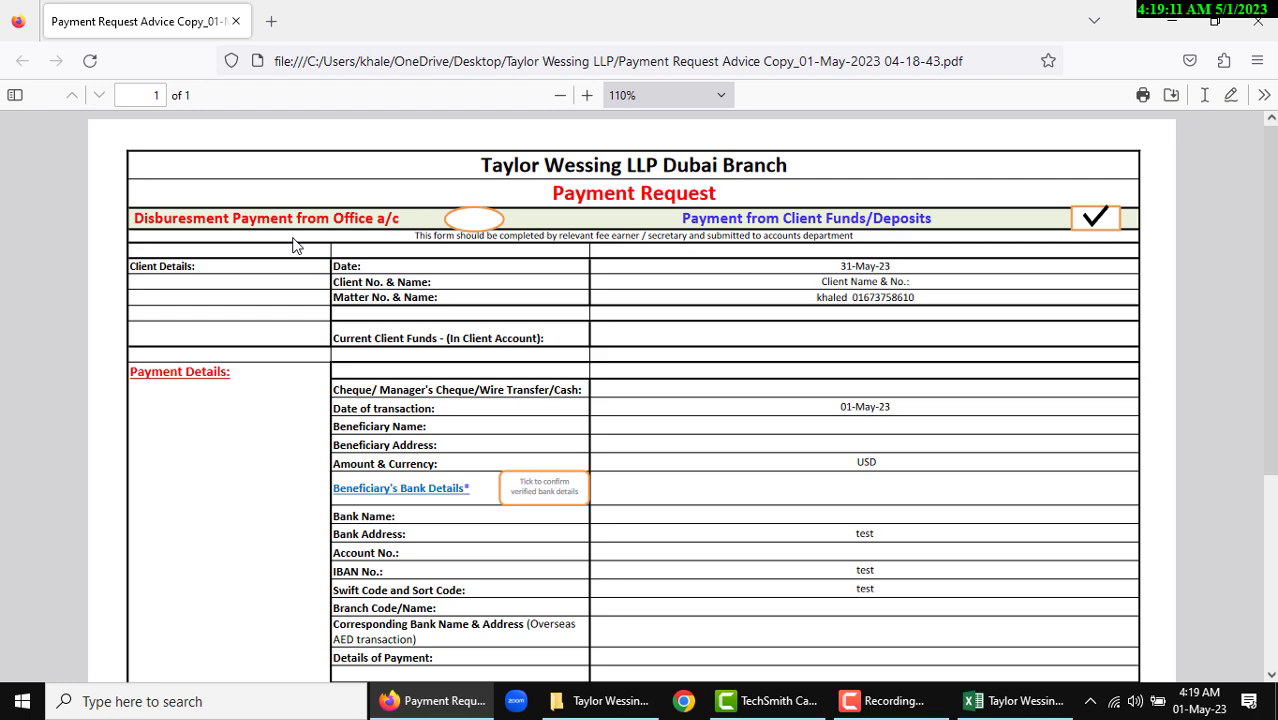
Close the PDF, switch output back to Excel, and save the request via ADD NEW
{"action": "left_click", "coordinate": [1258, 31]}
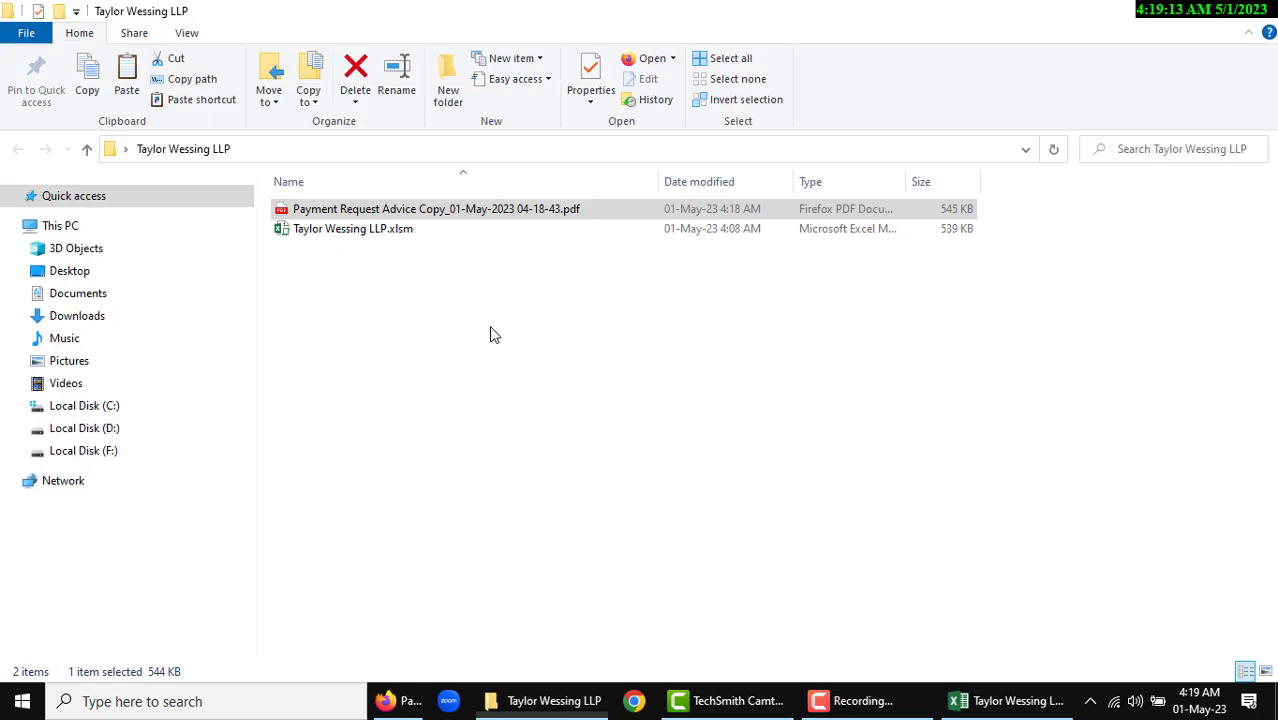
{"action": "left_click", "coordinate": [980, 705]}
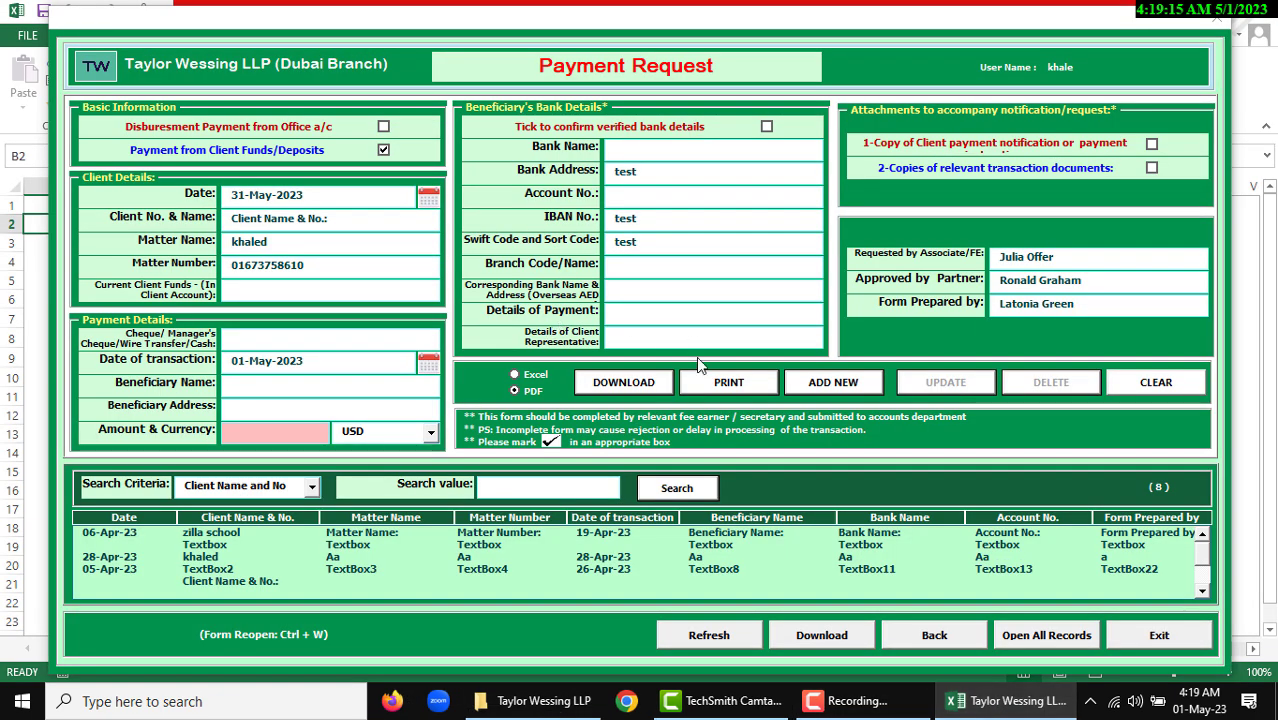
{"action": "left_click", "coordinate": [533, 374]}
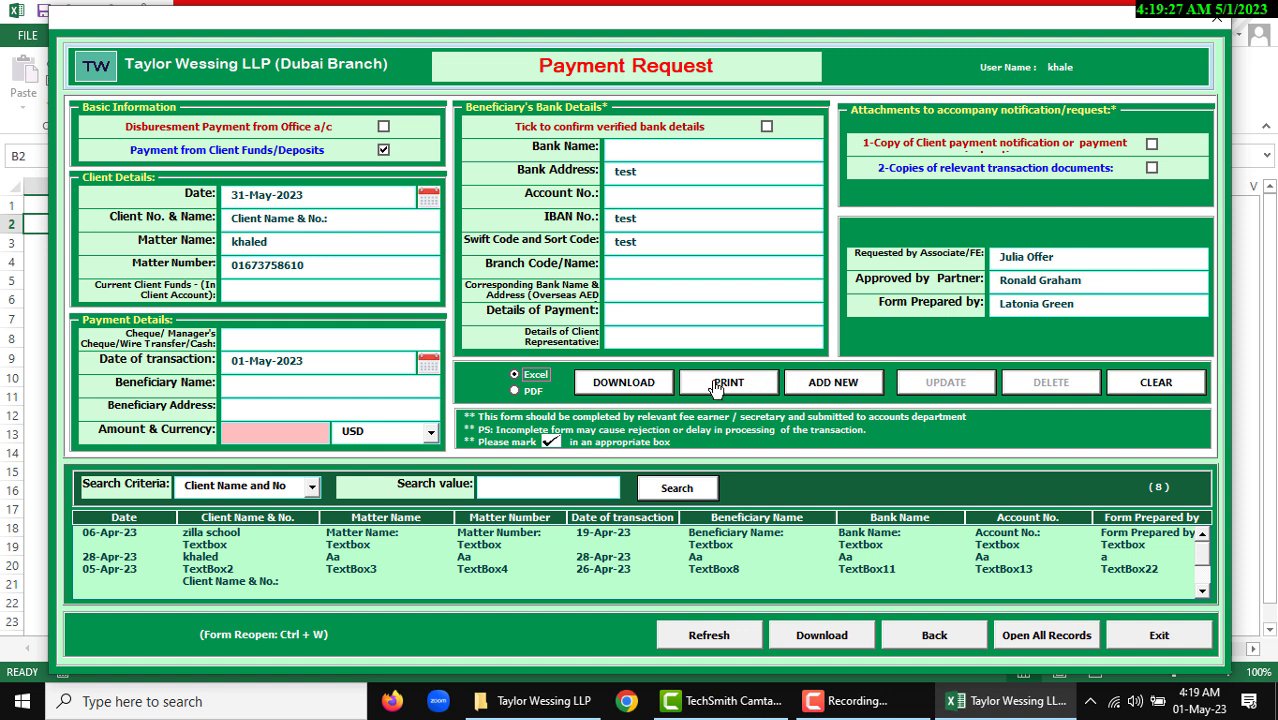
{"action": "left_click", "coordinate": [826, 382]}
{"action": "left_click", "coordinate": [636, 413]}
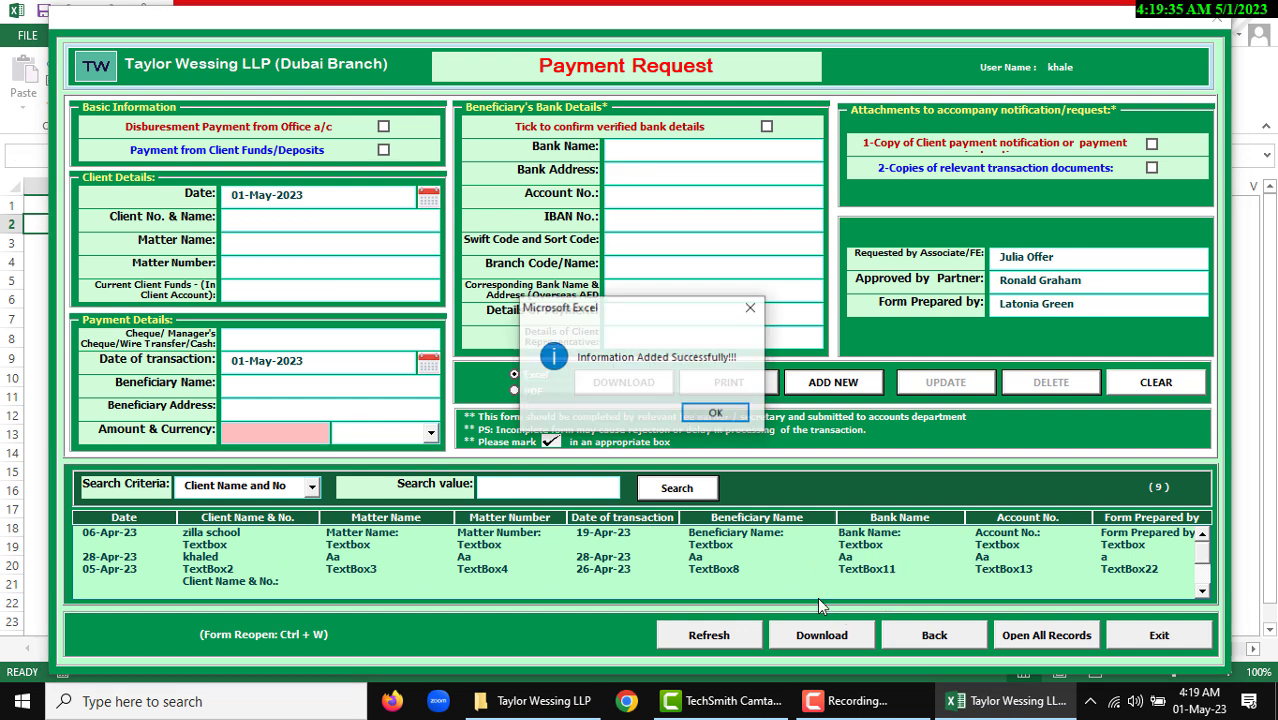
Dismiss the 'Information Added Successfully!!!' message
{"action": "left_click", "coordinate": [716, 413]}
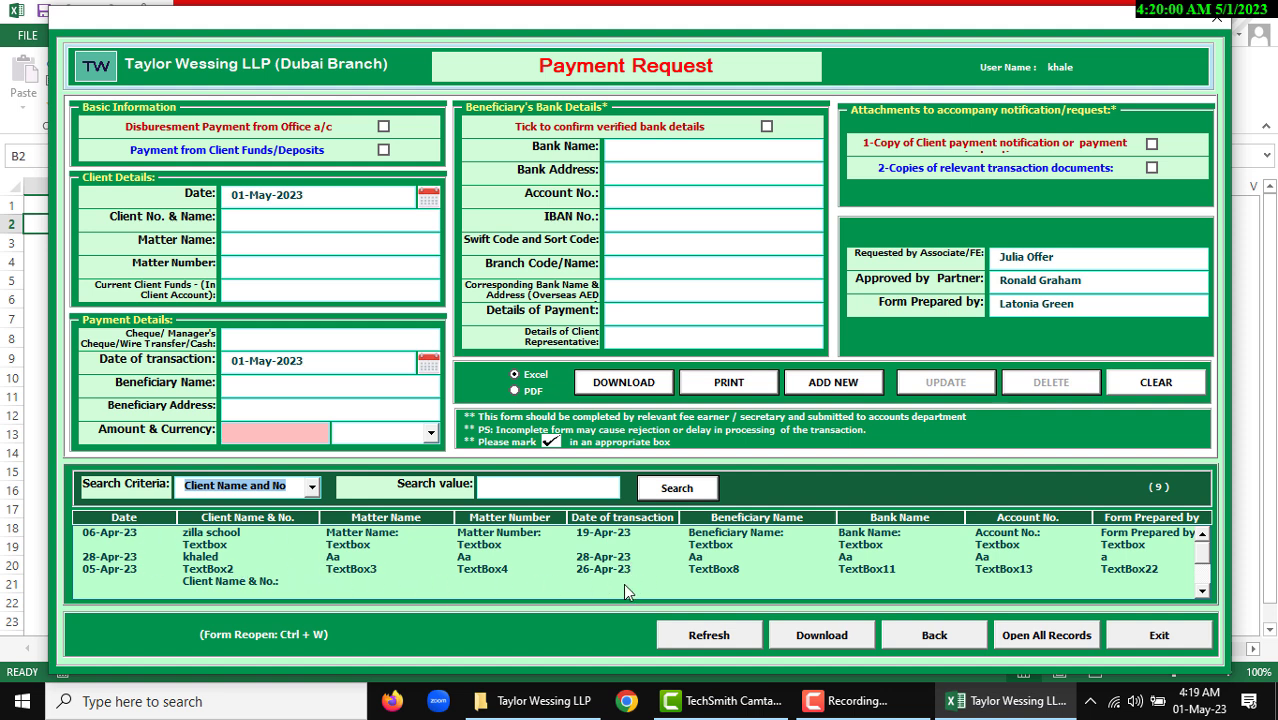
Load the 05-Apr-23 record into the form and set Search Criteria to Matter Name
{"action": "left_click", "coordinate": [712, 570]}
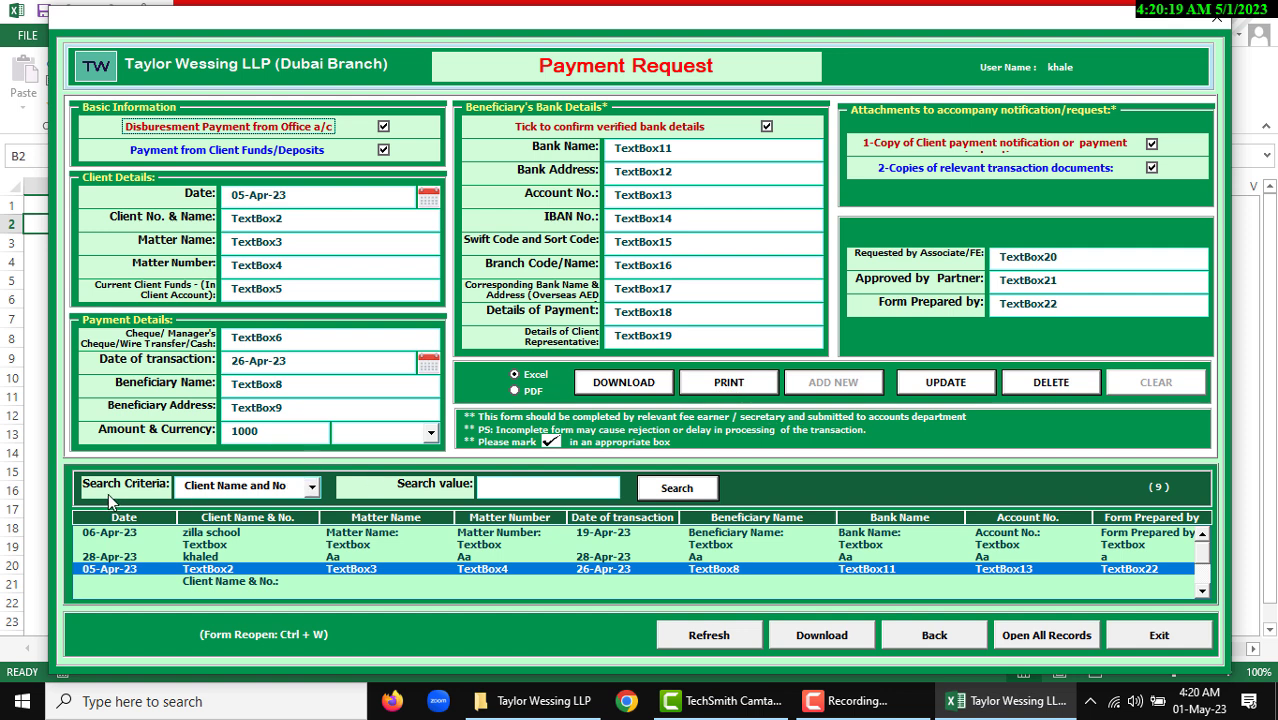
{"action": "left_click", "coordinate": [279, 491]}
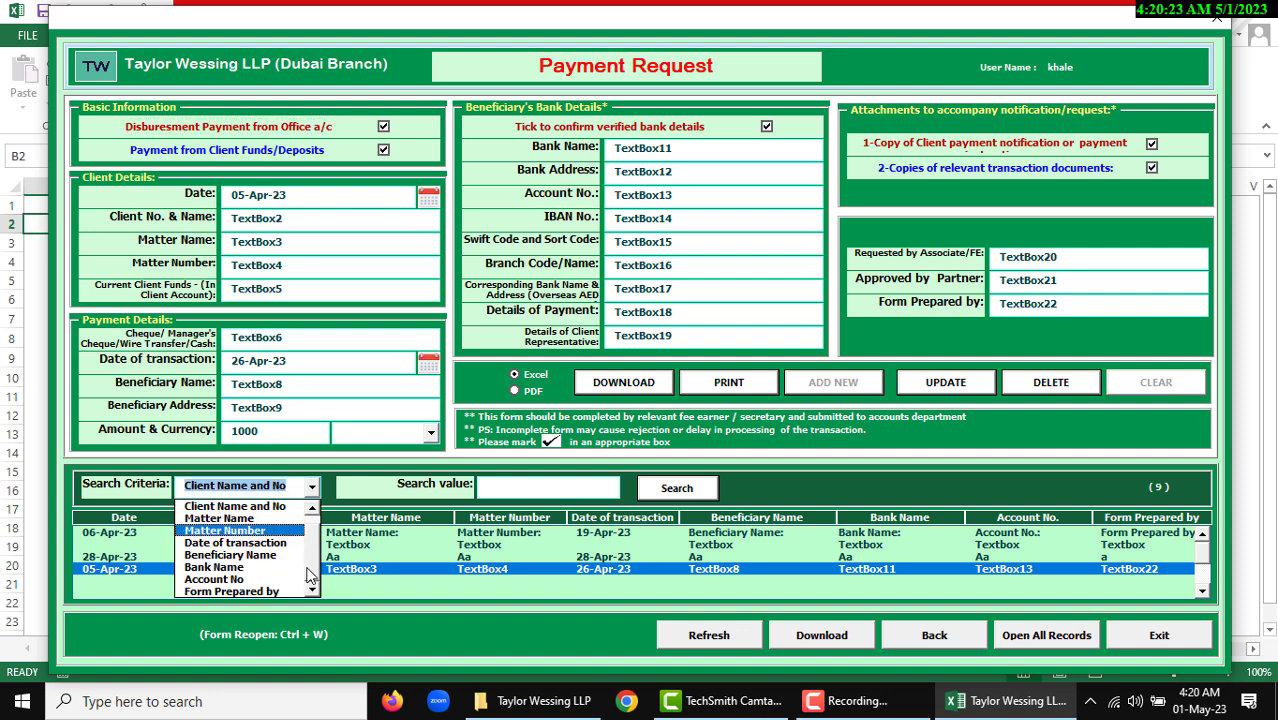
{"action": "left_click_drag", "start_coordinate": [315, 573], "coordinate": [325, 572]}
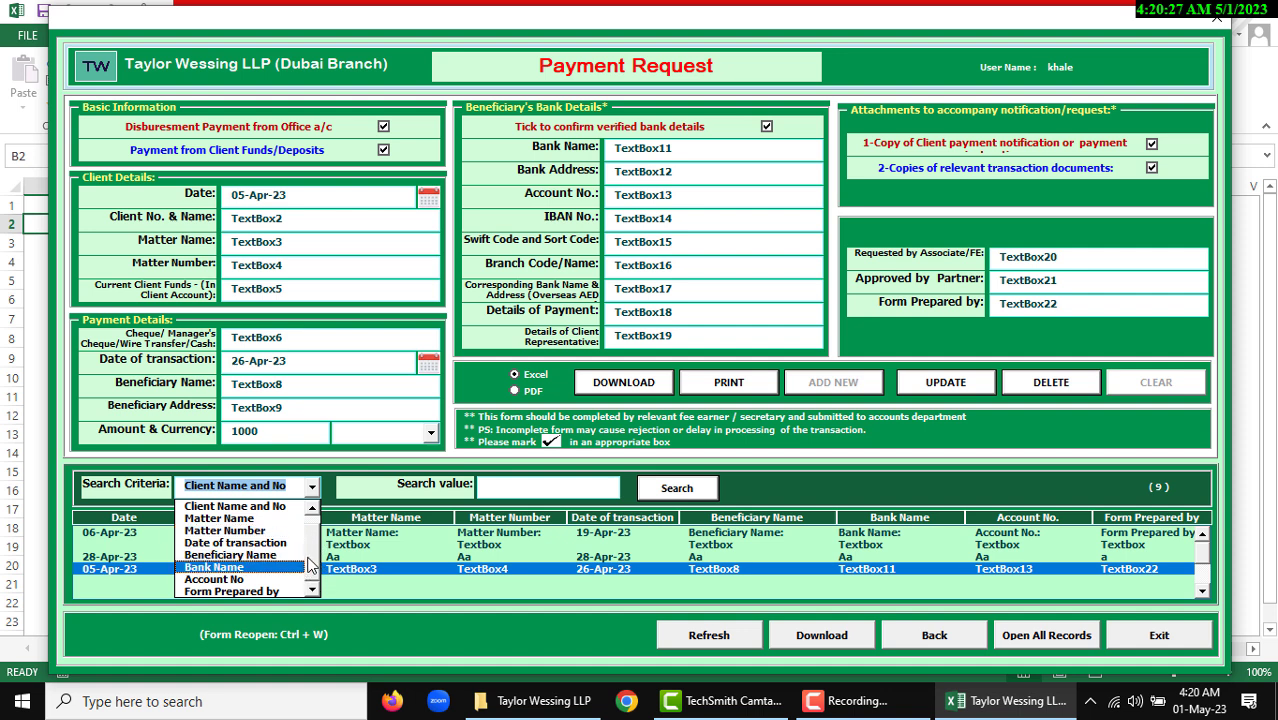
{"action": "left_click", "coordinate": [277, 520]}
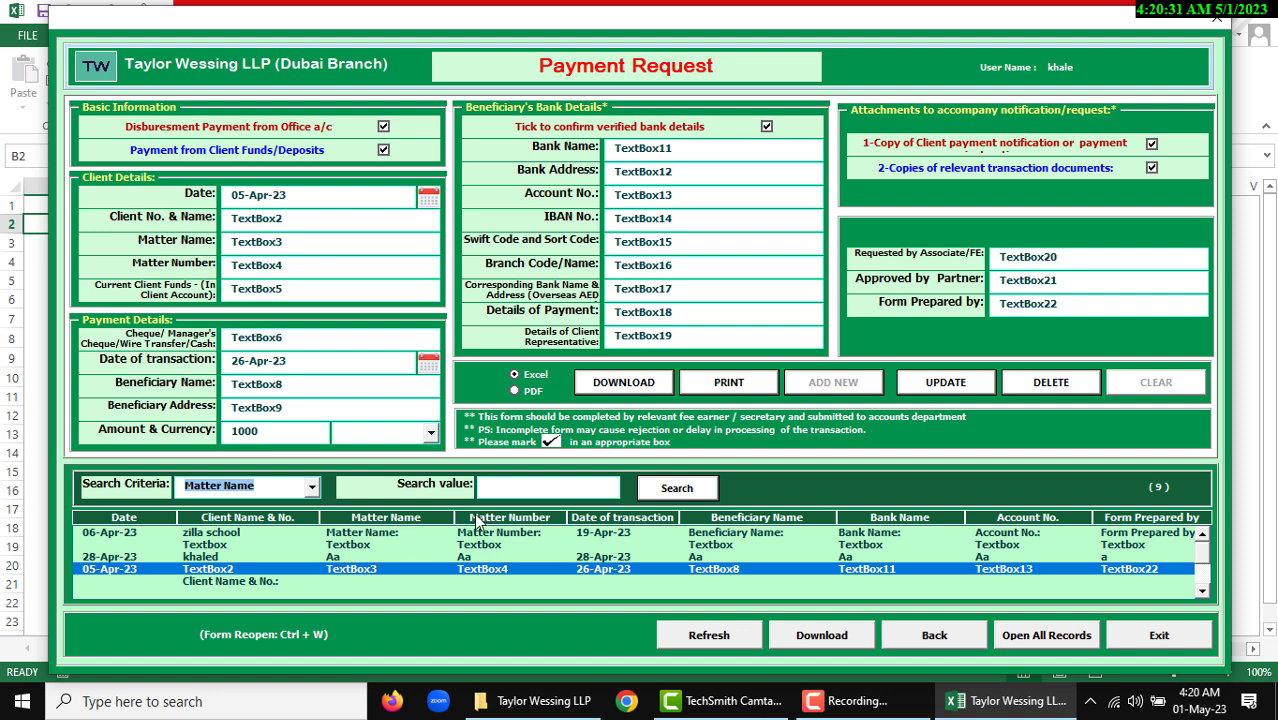
Search matter names for "text" (2 matches), then refresh to list all 9 records
{"action": "left_click", "coordinate": [530, 490]}
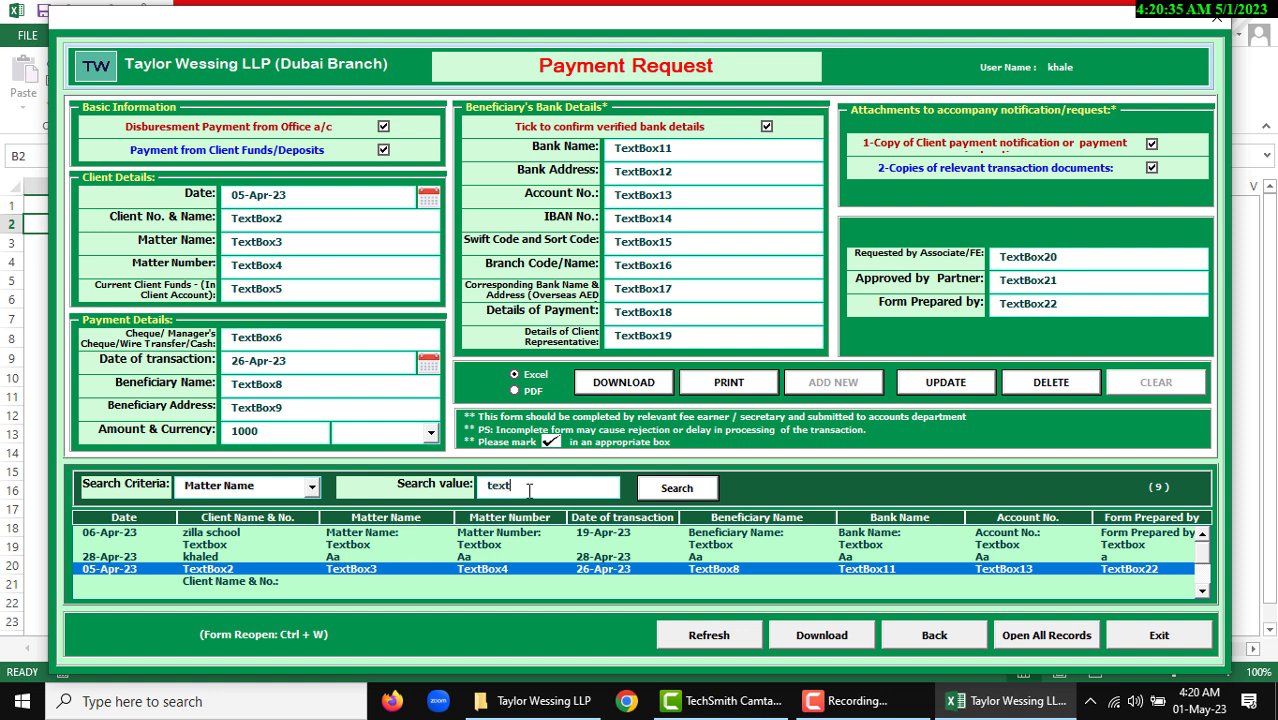
{"action": "left_click", "coordinate": [676, 488]}
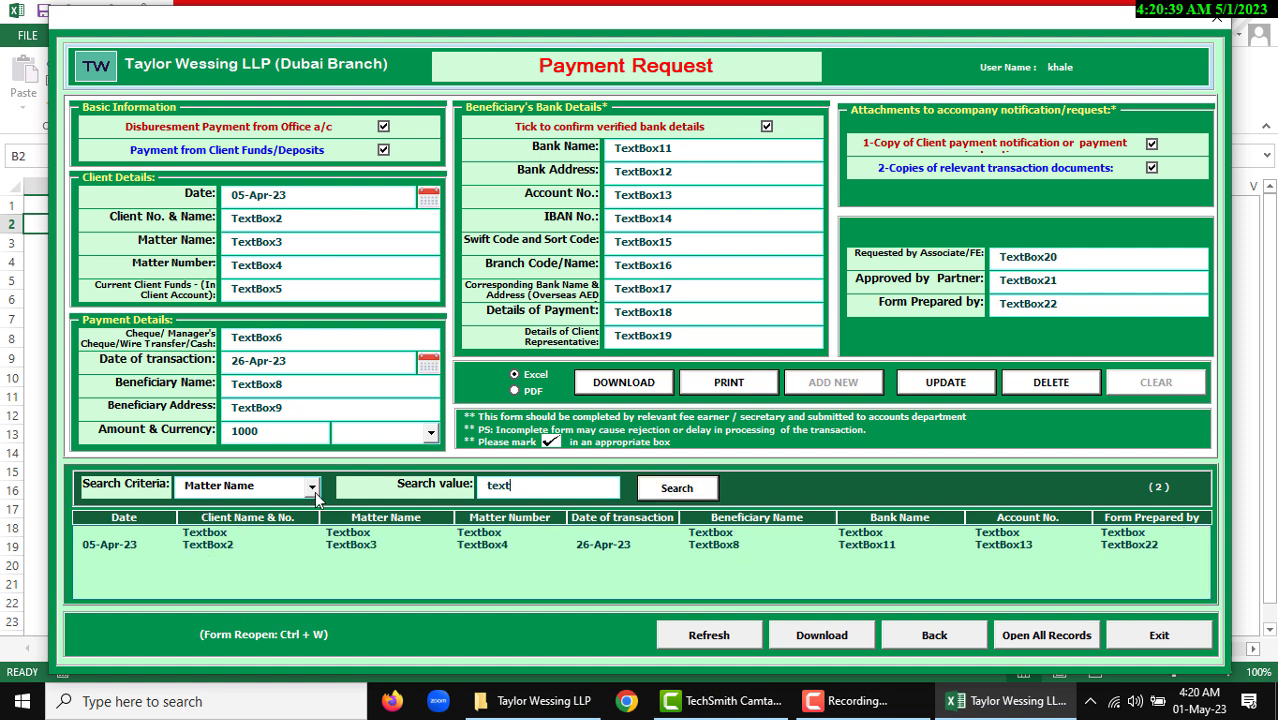
{"action": "left_click", "coordinate": [521, 493]}
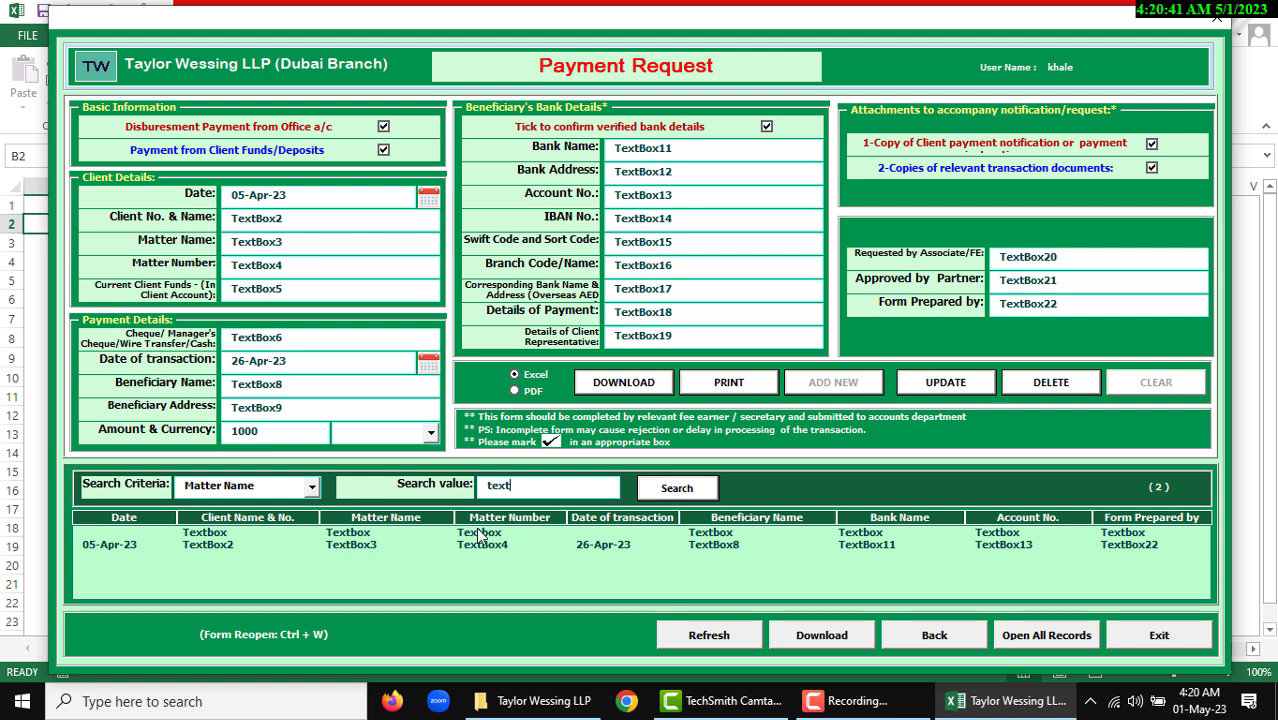
{"action": "left_click", "coordinate": [705, 634]}
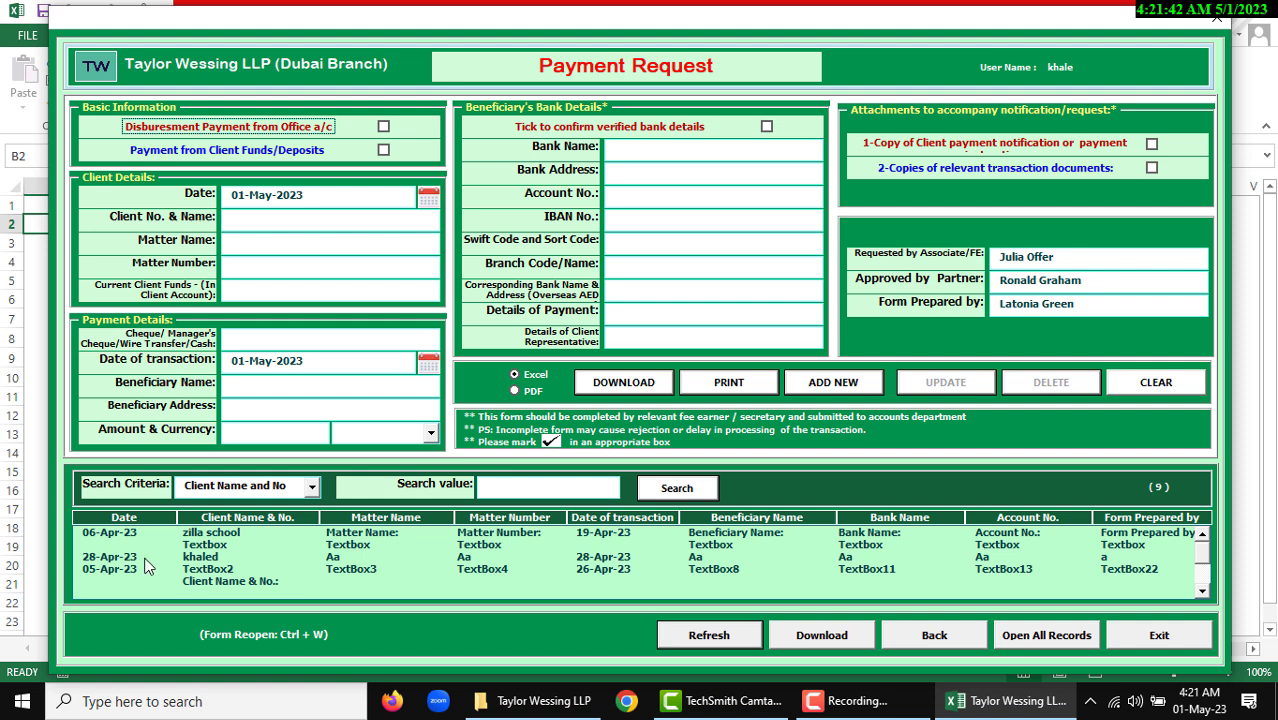
Search by Date of entry from 1-Apr-2023 to 6-May-2023, leaving 4 records listed
{"action": "left_click", "coordinate": [278, 487]}
{"action": "scroll", "coordinate": [322, 542], "scroll_direction": "up", "scroll_amount": 1}
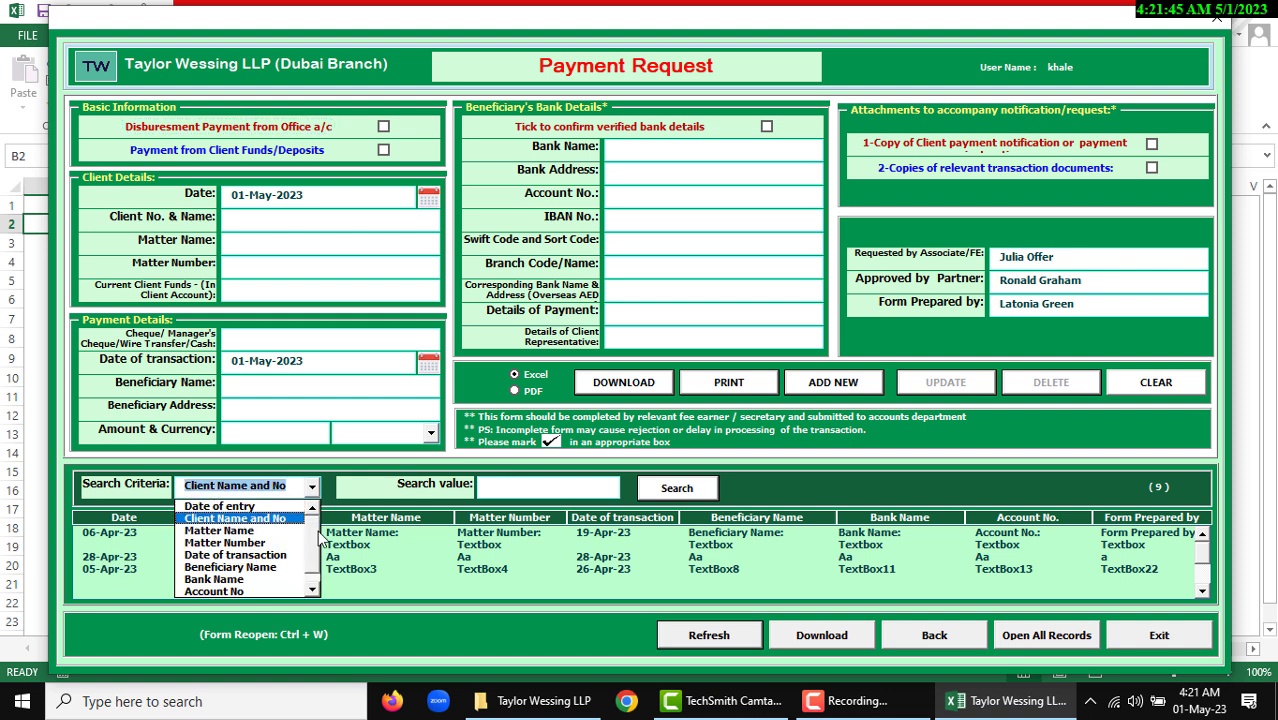
{"action": "left_click", "coordinate": [244, 507]}
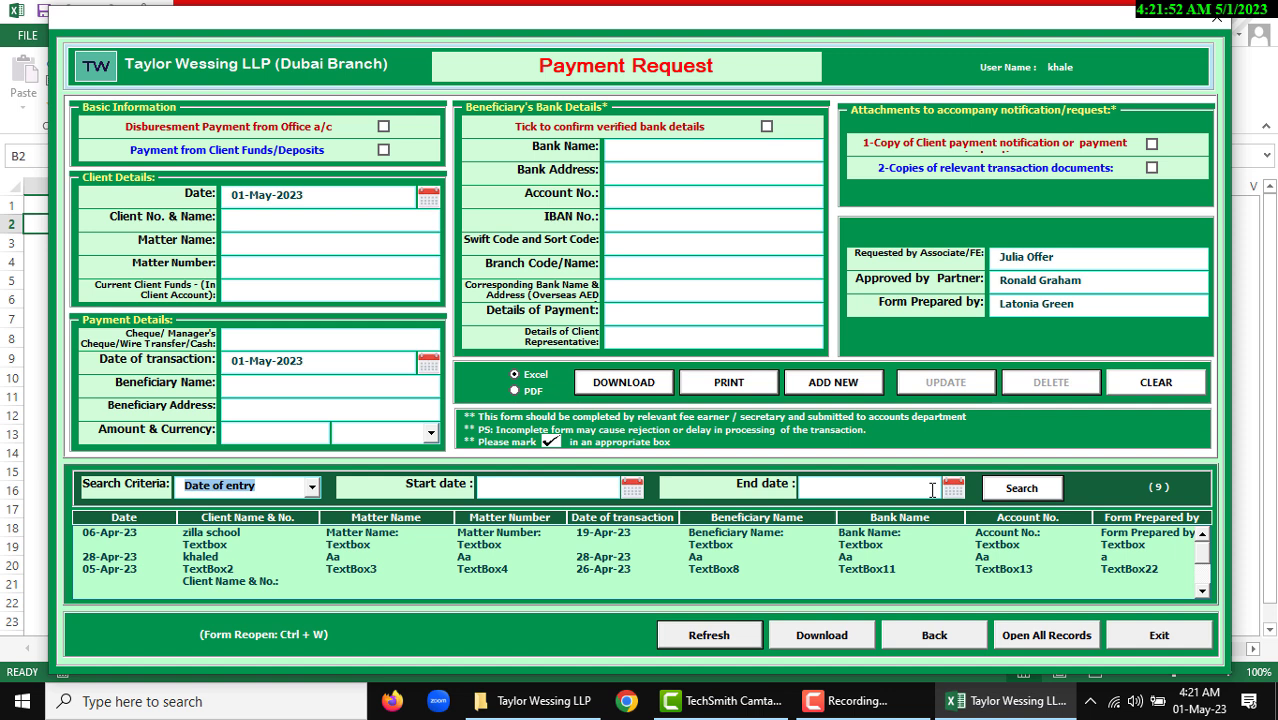
{"action": "left_click", "coordinate": [553, 488]}
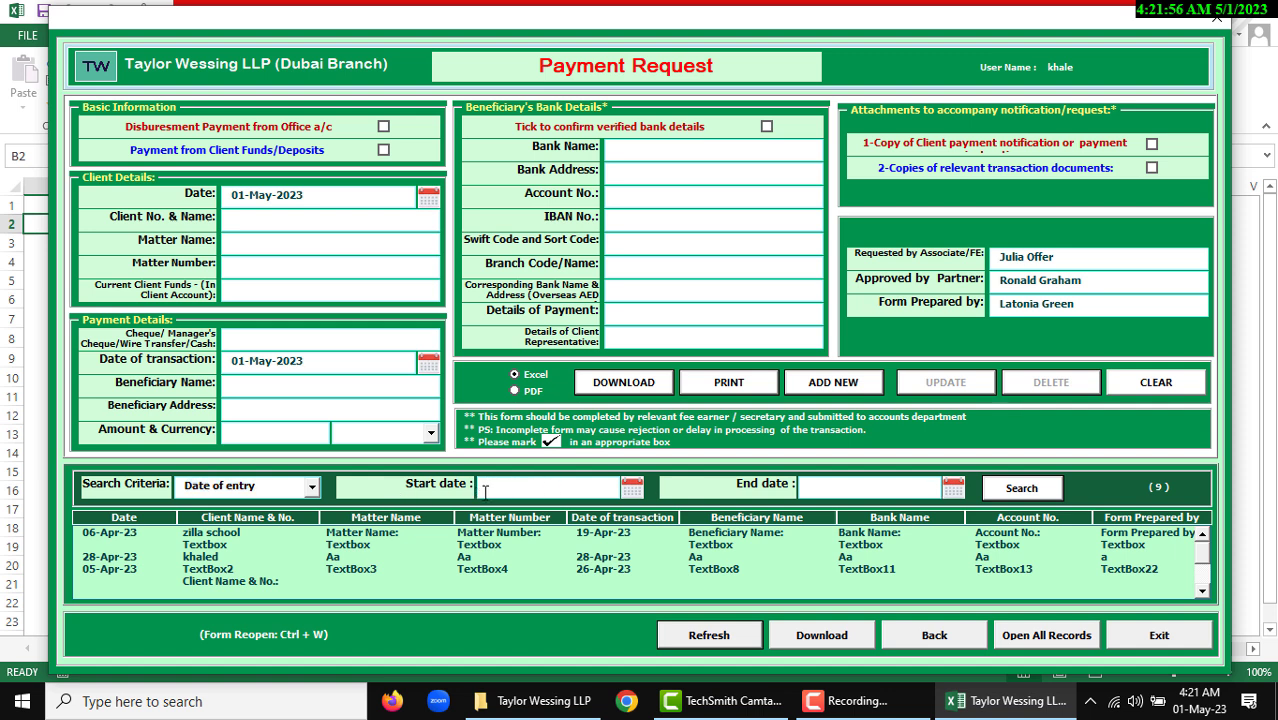
{"action": "left_click", "coordinate": [631, 487]}
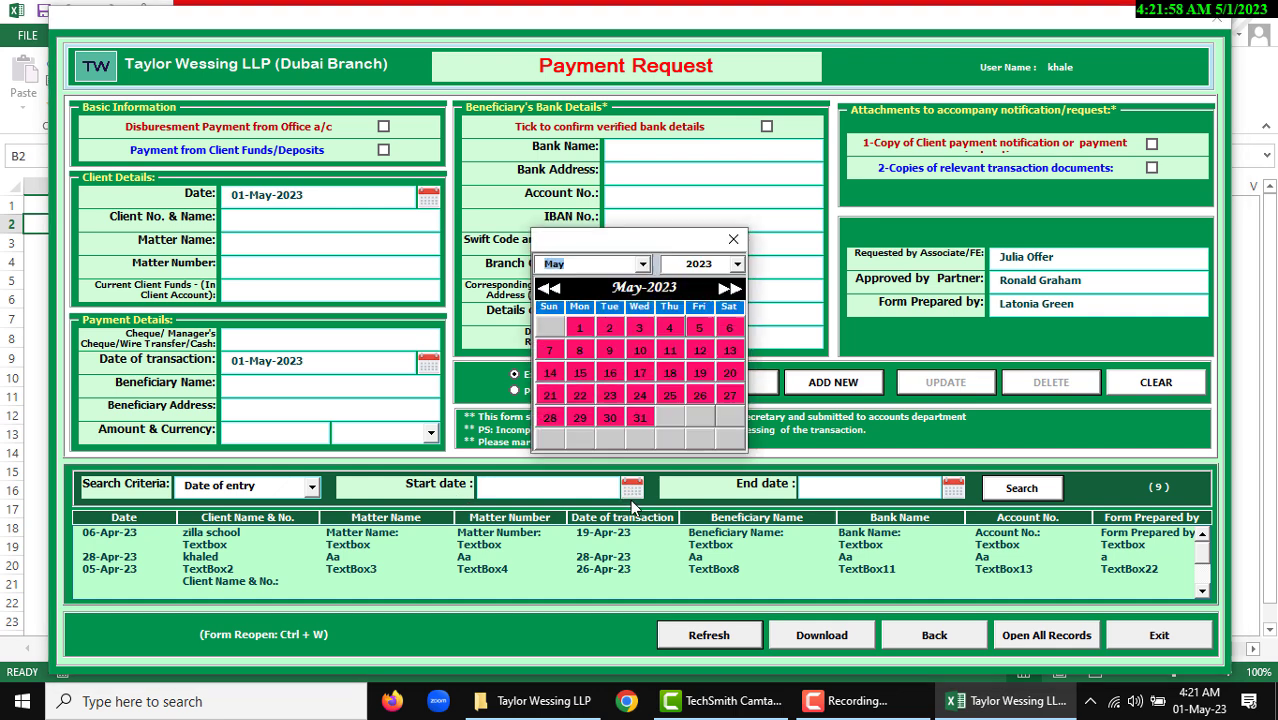
{"action": "left_click", "coordinate": [549, 288]}
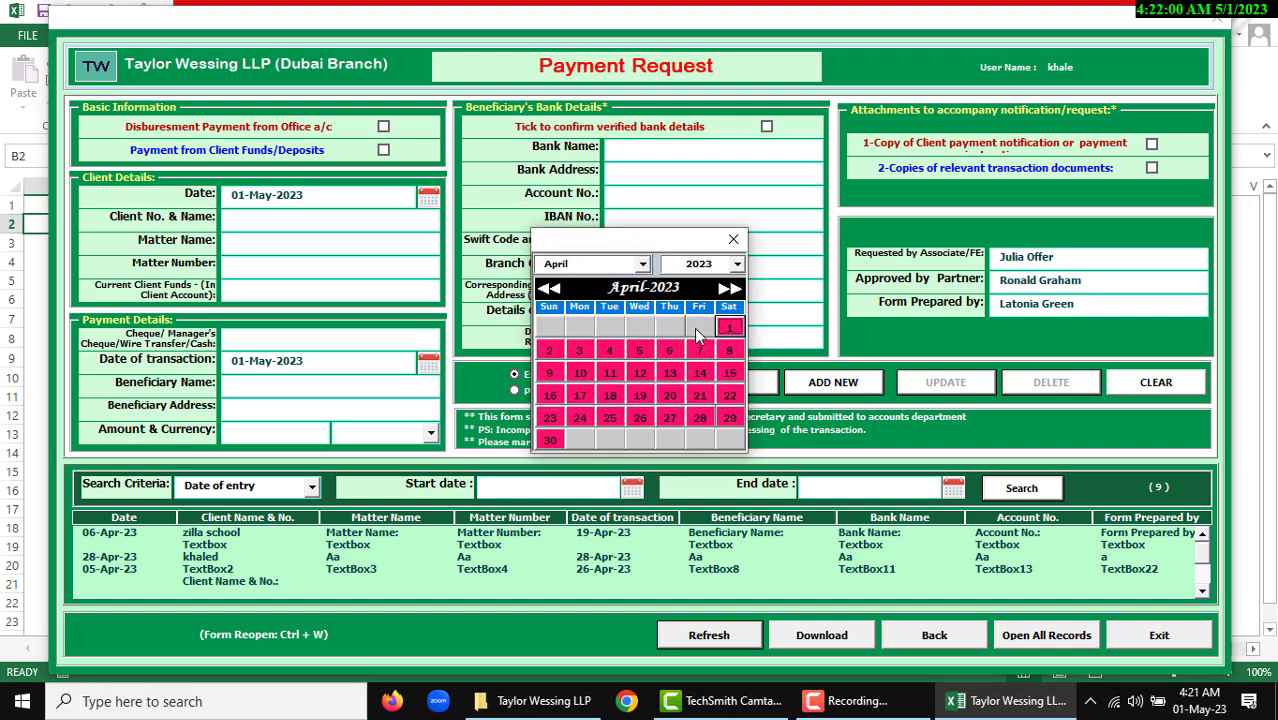
{"action": "left_click", "coordinate": [729, 327]}
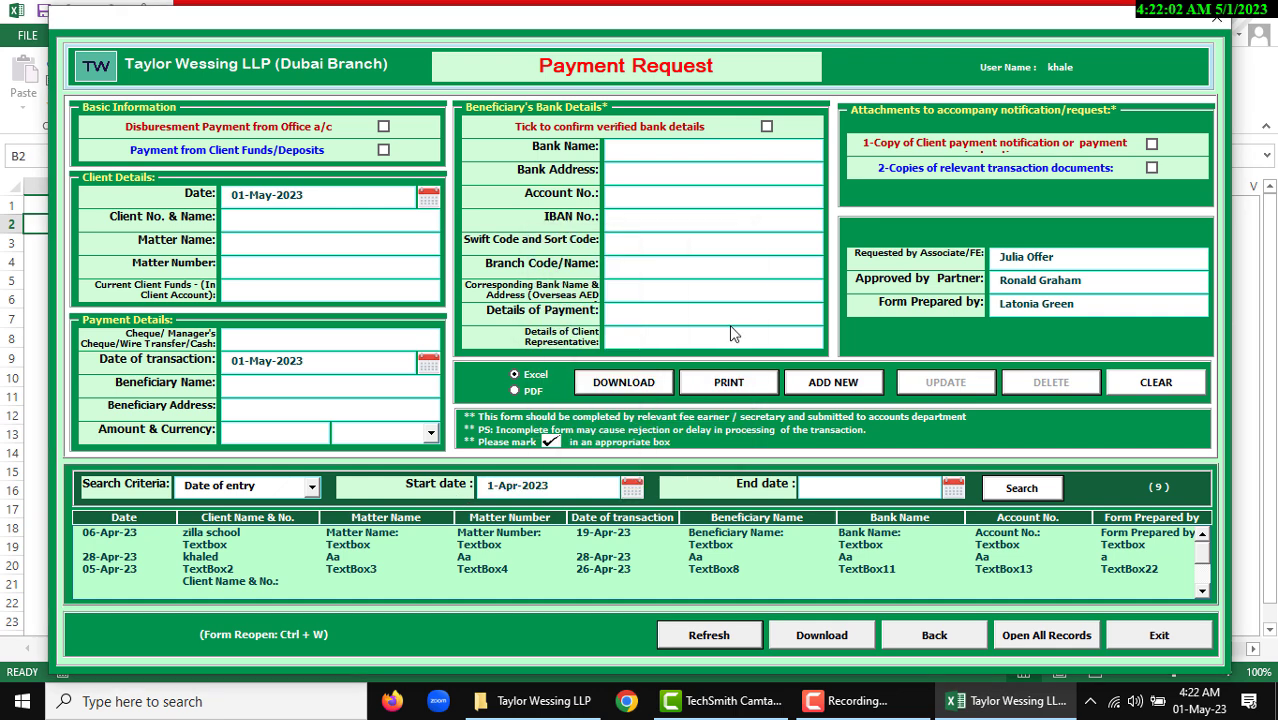
{"action": "left_click", "coordinate": [953, 487]}
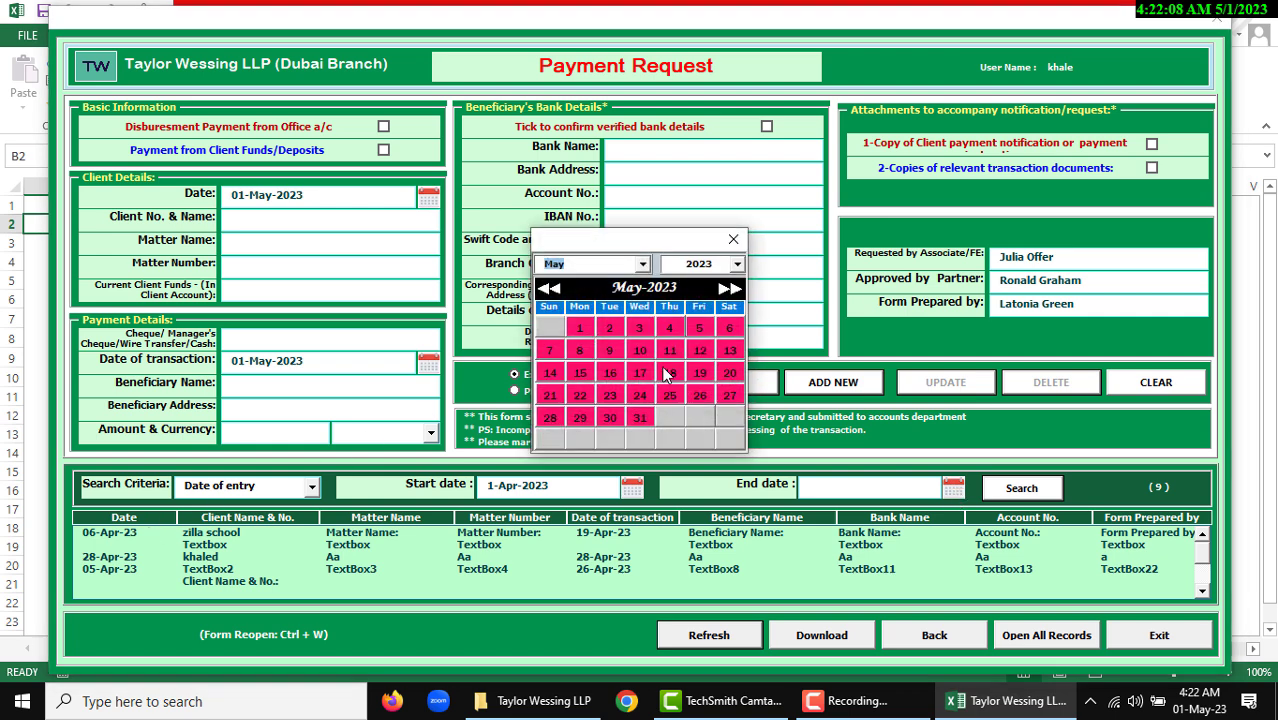
{"action": "left_click", "coordinate": [730, 330]}
{"action": "left_click", "coordinate": [1021, 487]}
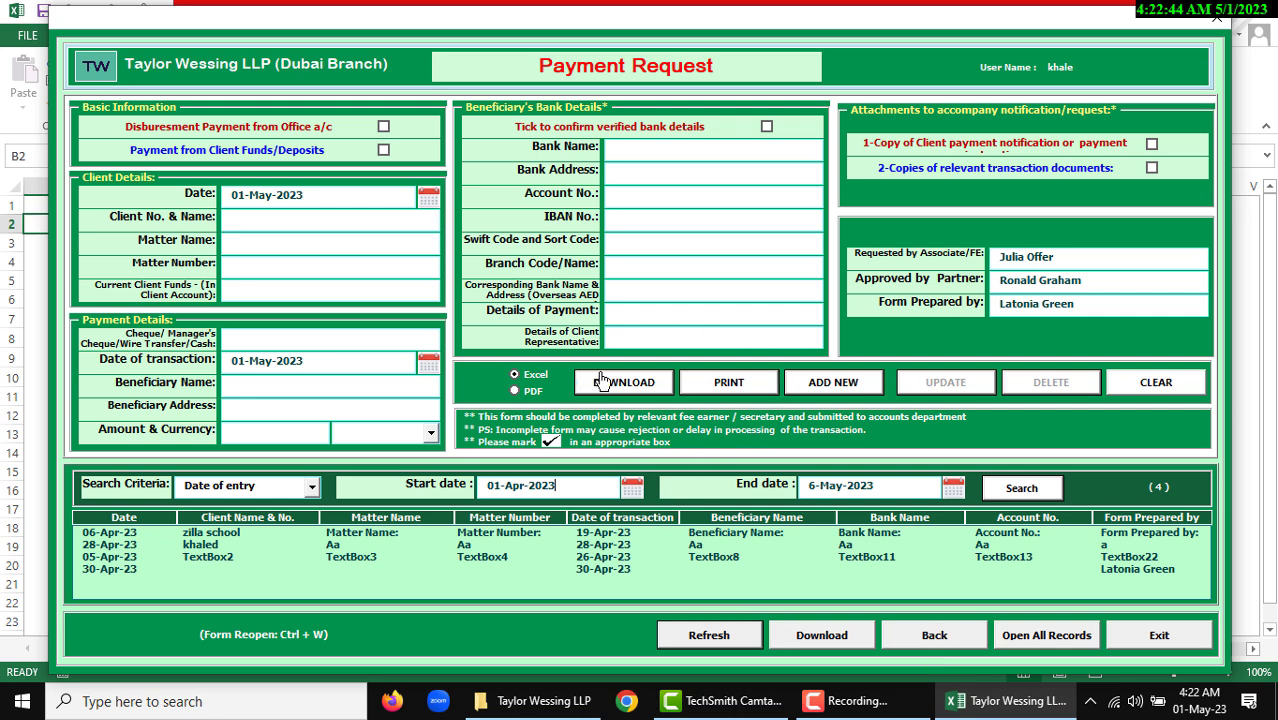
Return to the main menu and view the Receipt Notification form, then close it
{"action": "left_click", "coordinate": [933, 634]}
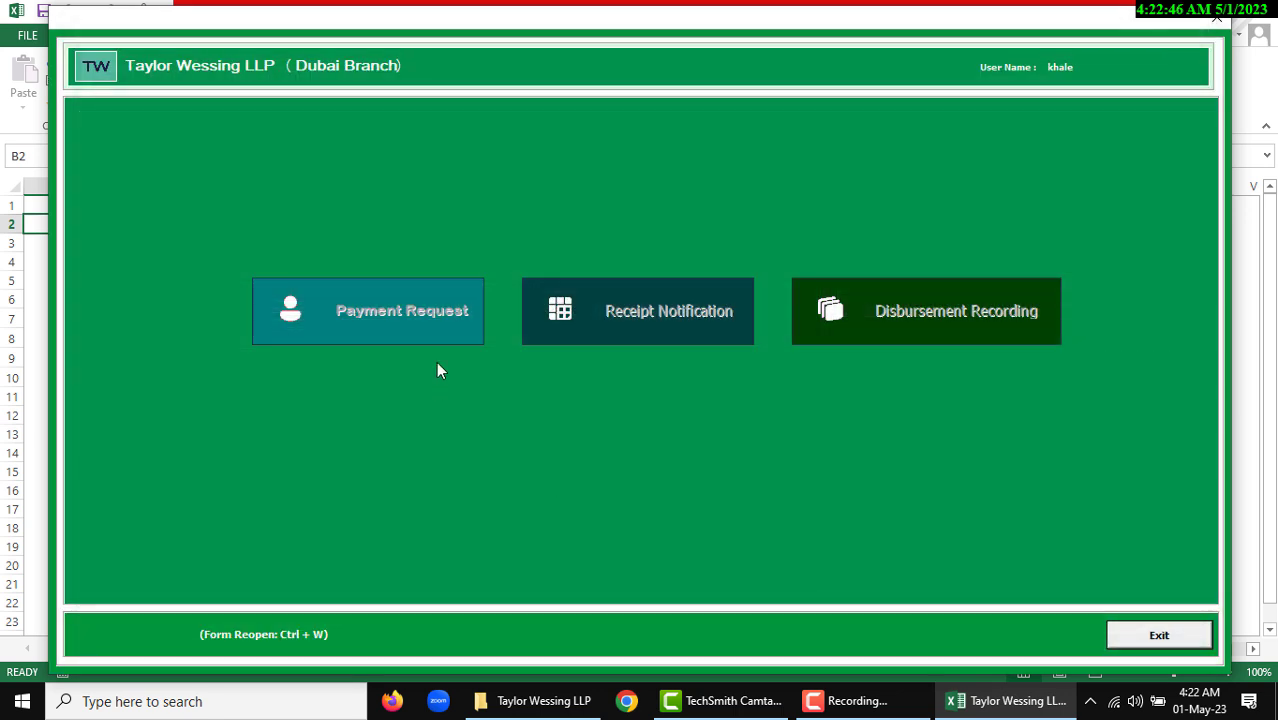
{"action": "left_click", "coordinate": [679, 317]}
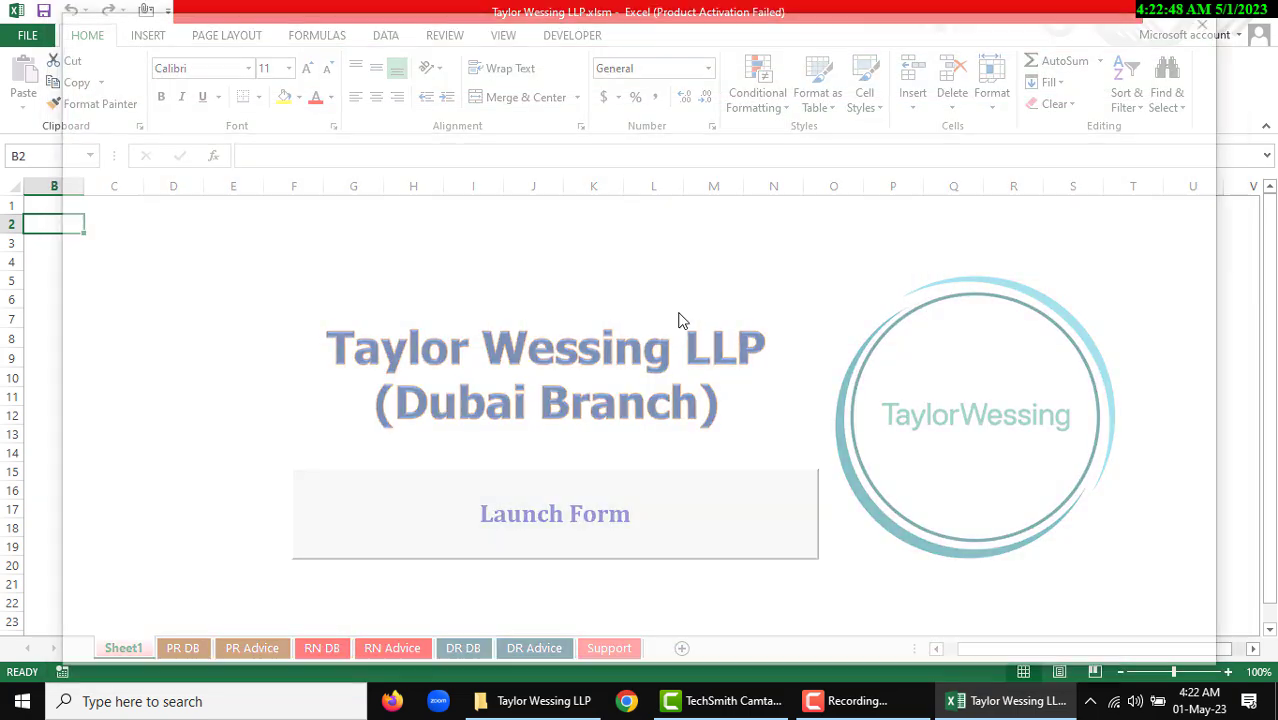
{"action": "left_click", "coordinate": [938, 638]}
View the Disbursement Recording form and its DR DB records, then DR Advice and Sheet1
{"action": "left_click", "coordinate": [944, 317]}
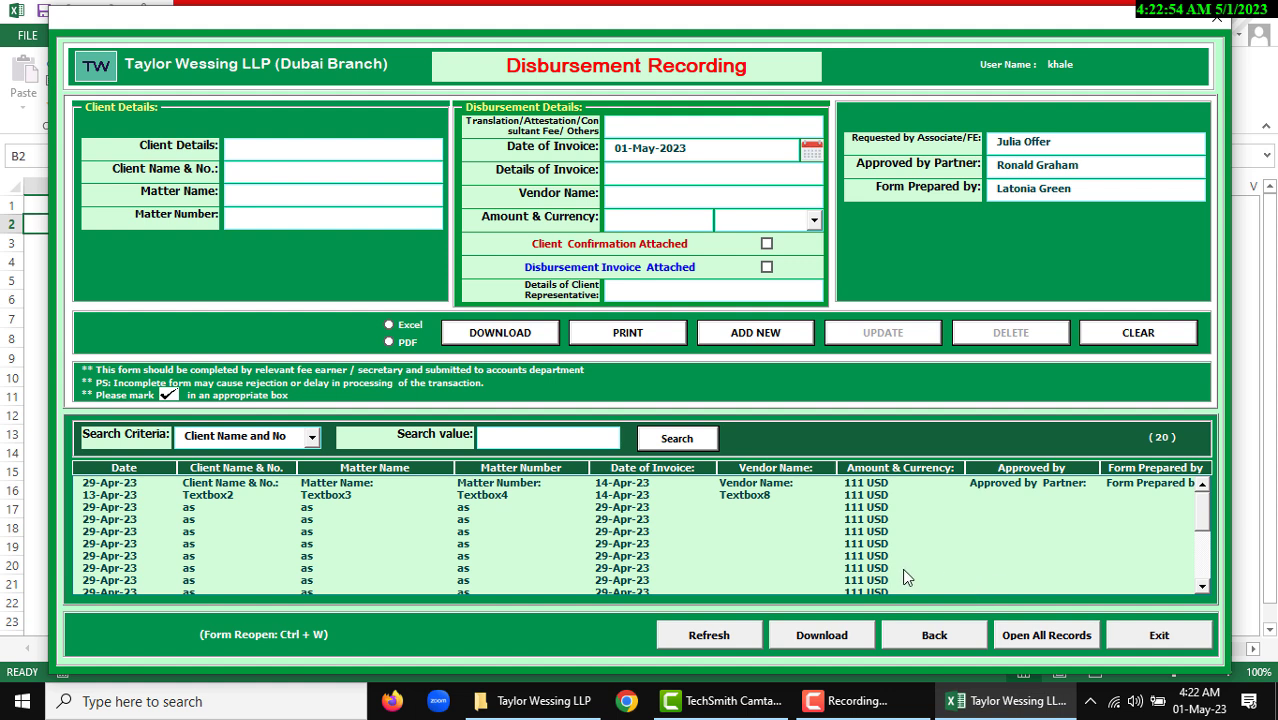
{"action": "left_click", "coordinate": [1045, 639]}
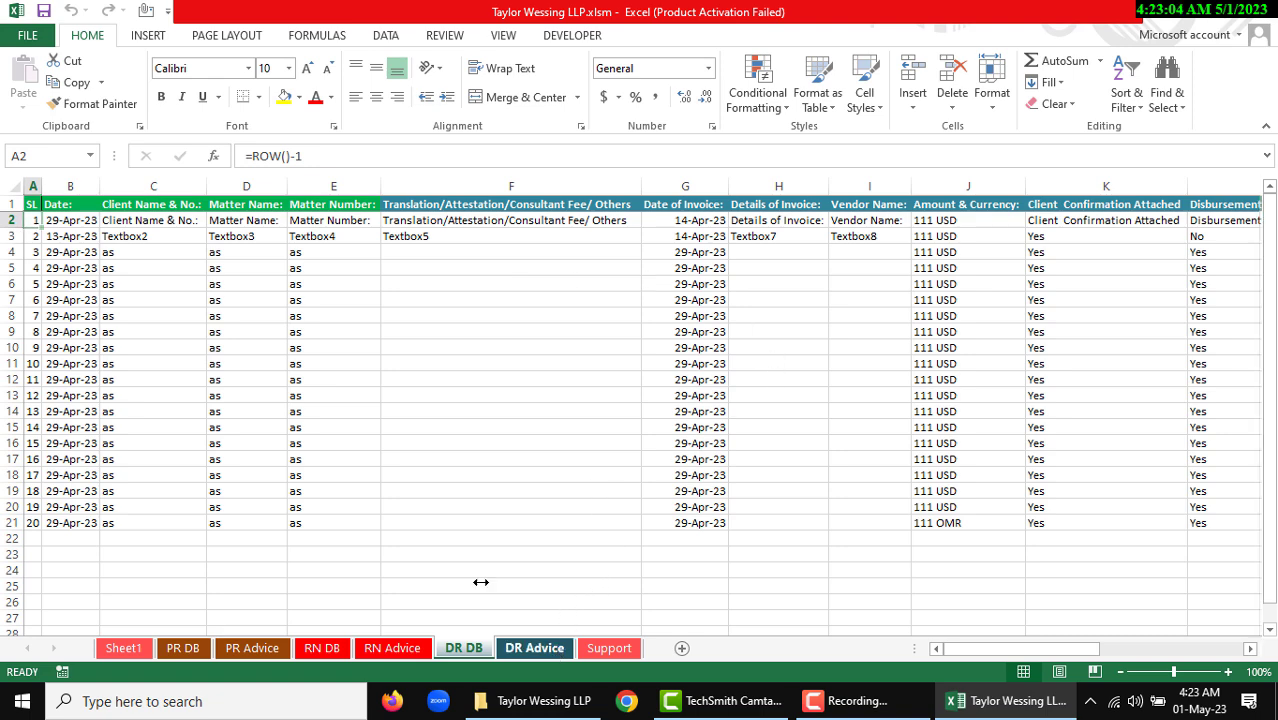
{"action": "left_click", "coordinate": [534, 648]}
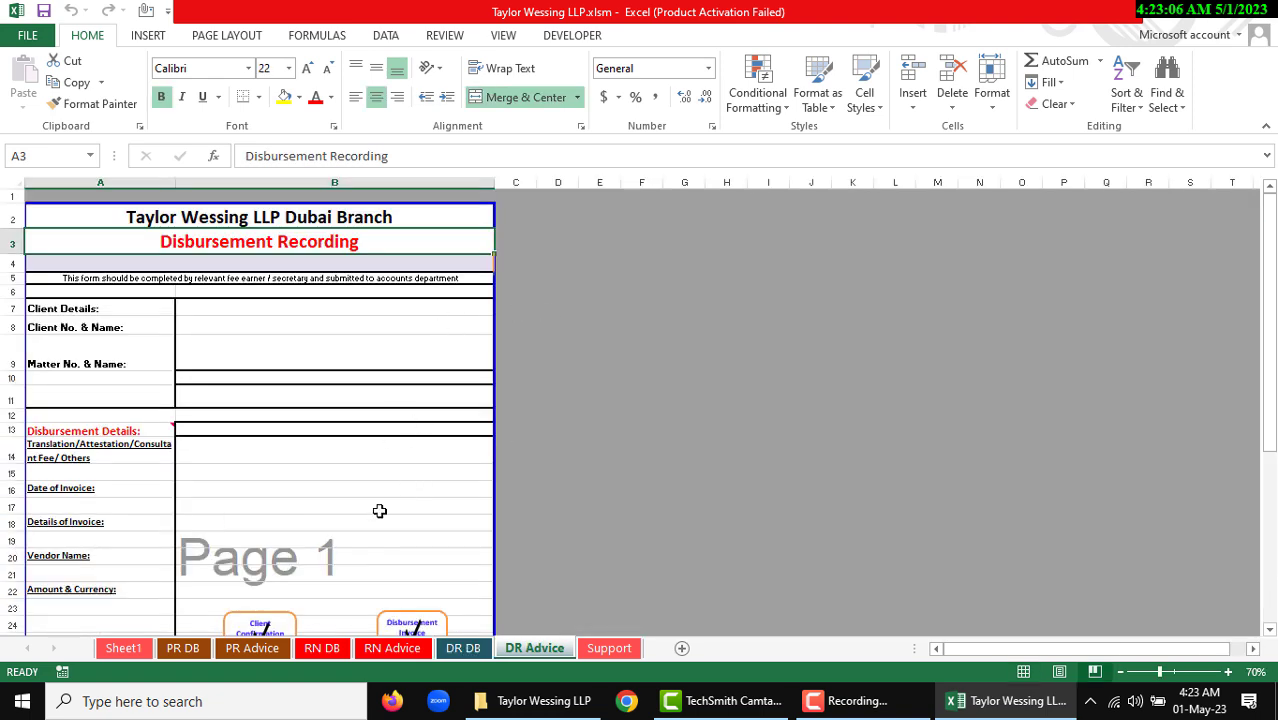
{"action": "left_click", "coordinate": [135, 648]}
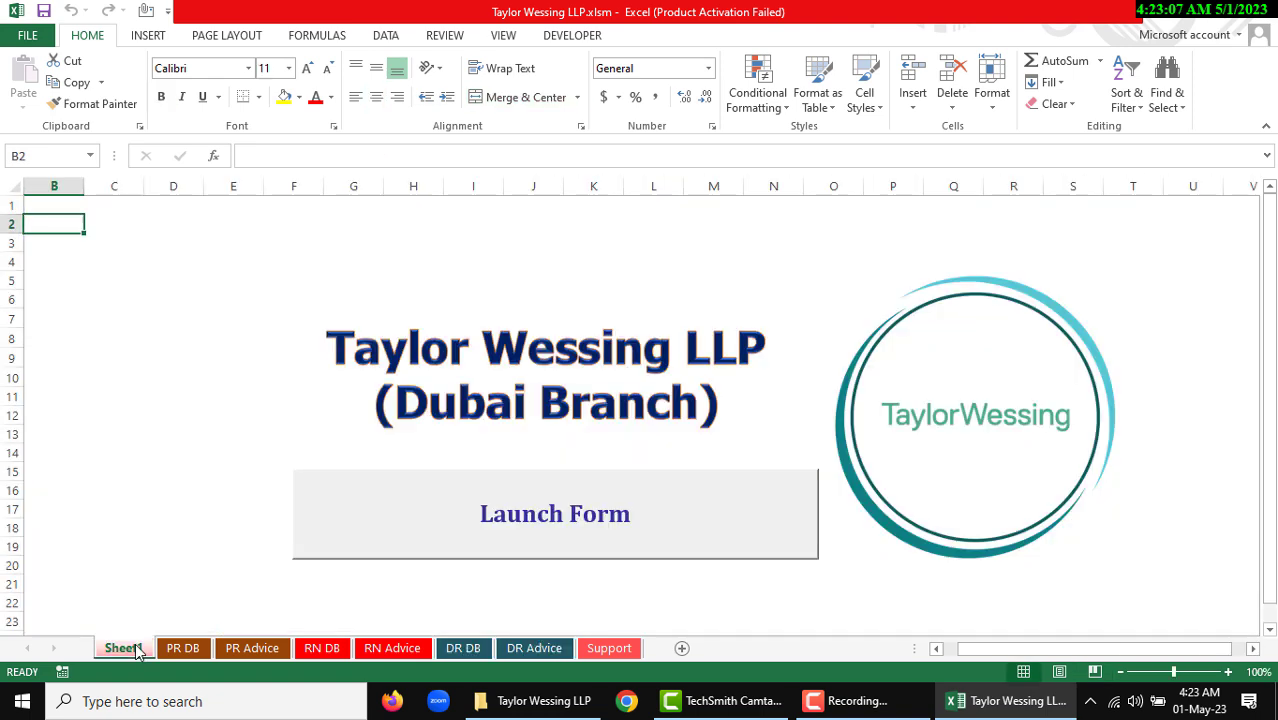
Show the Support sheet with staff names and the AED, USD, GBP, SAR, EURO, QAR, OMR currencies
{"action": "left_click", "coordinate": [609, 648]}
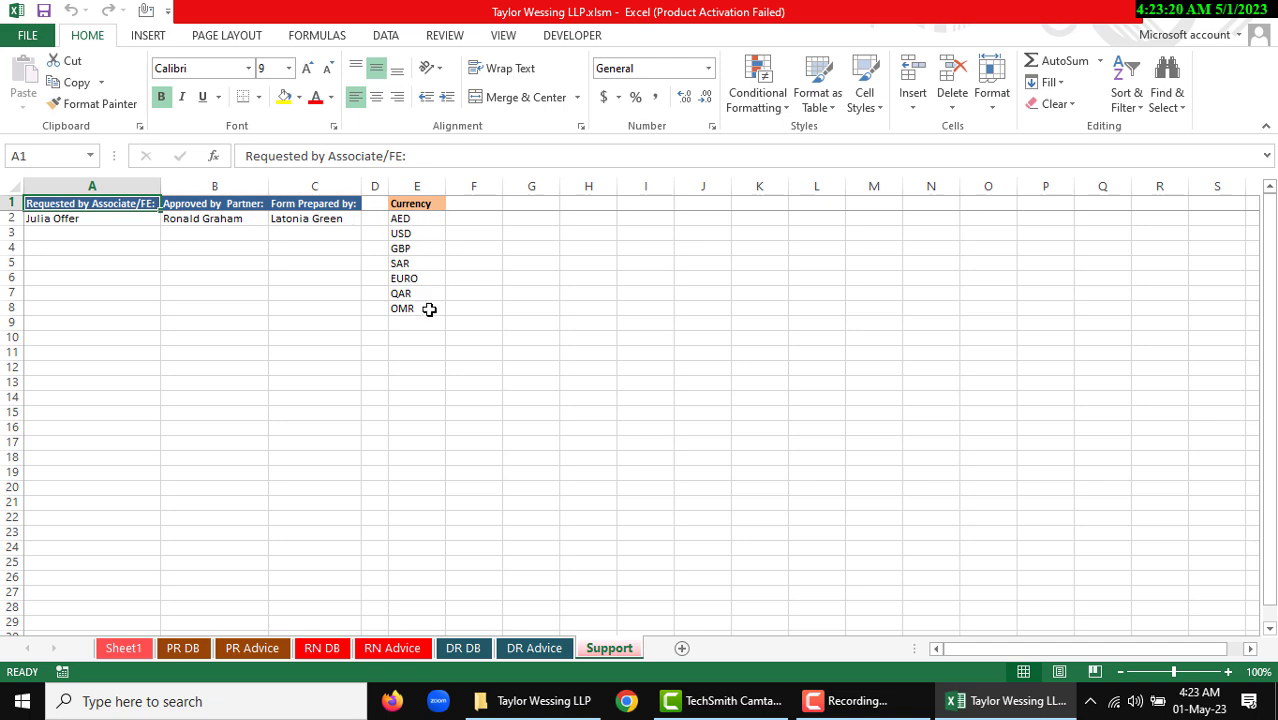
{"action": "left_click", "coordinate": [524, 328]}
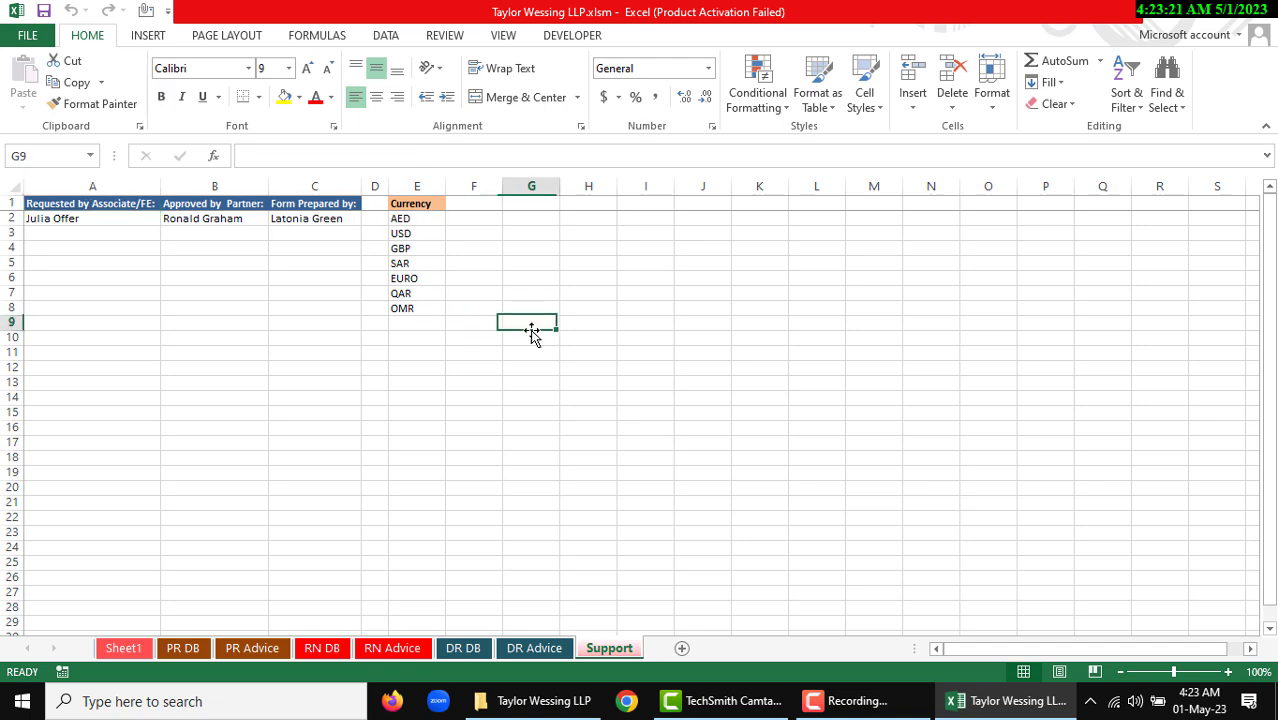
From Sheet1, launch the main form and reopen Payment Request with staff names pre-filled
{"action": "left_click", "coordinate": [124, 648]}
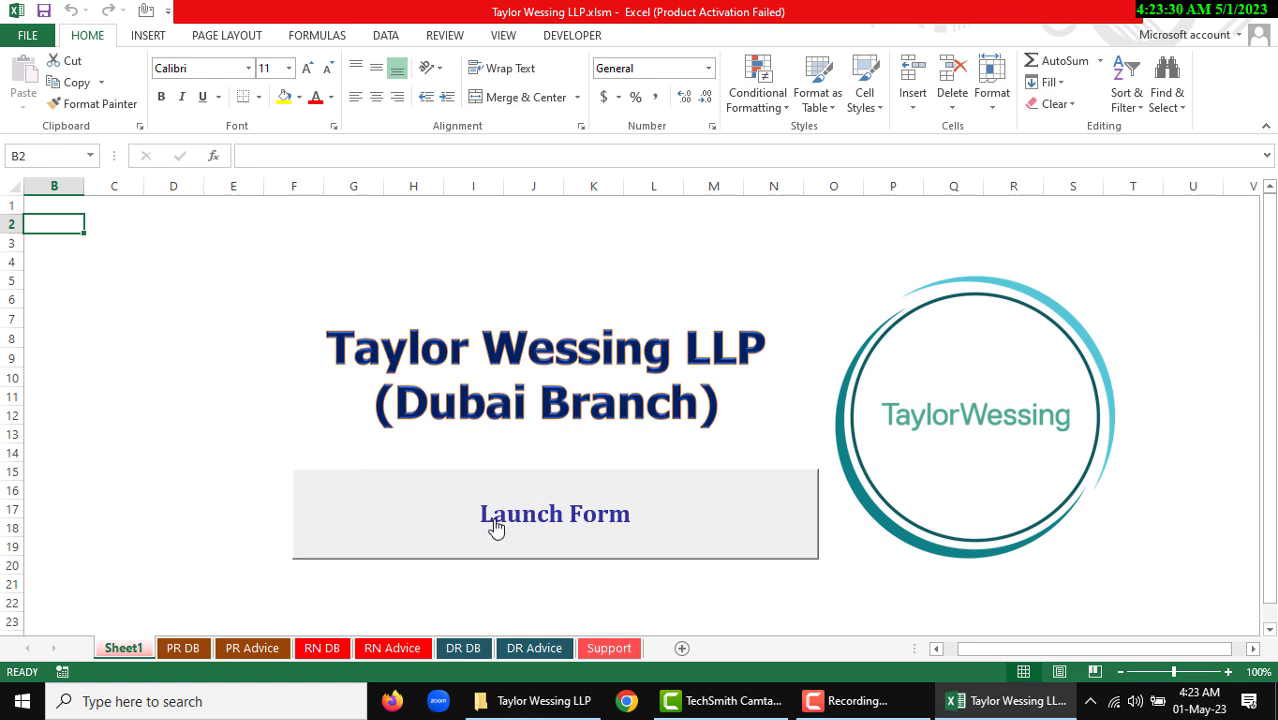
{"action": "left_click", "coordinate": [549, 518]}
{"action": "left_click", "coordinate": [402, 312]}
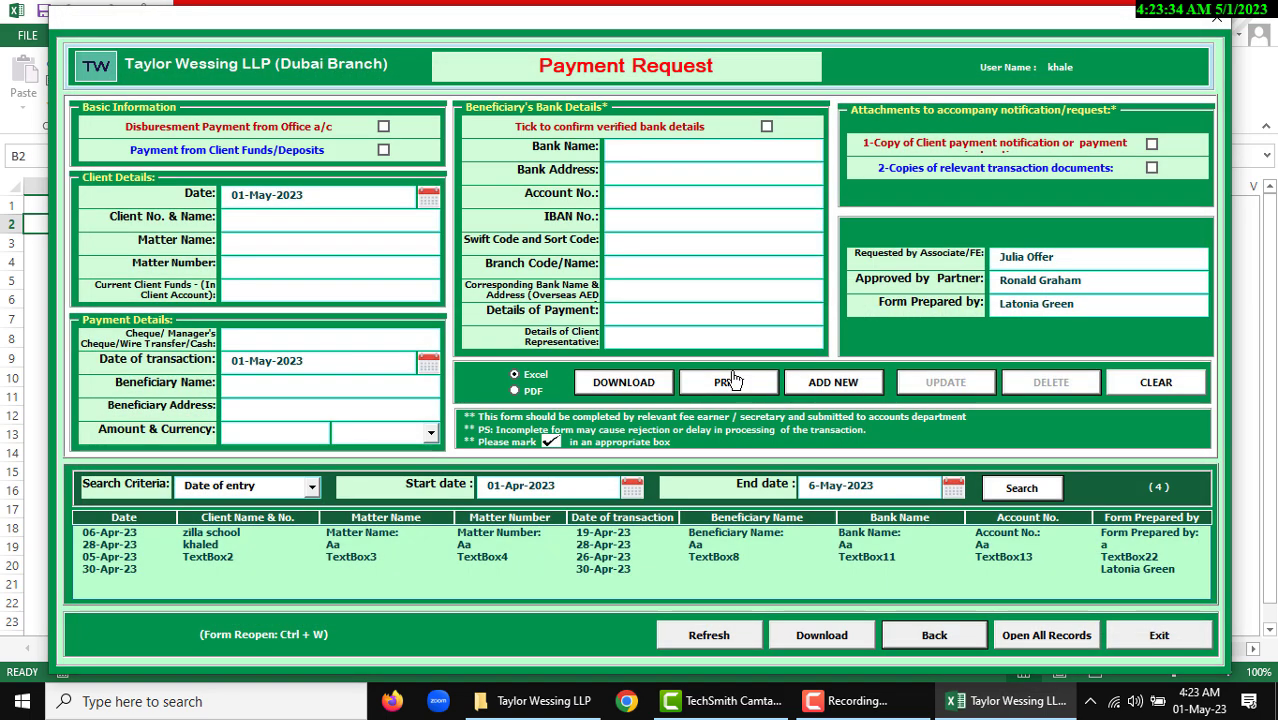
{"action": "key", "text": "Tab"}
{"action": "key", "text": "Tab"}
{"action": "key", "text": "Tab"}
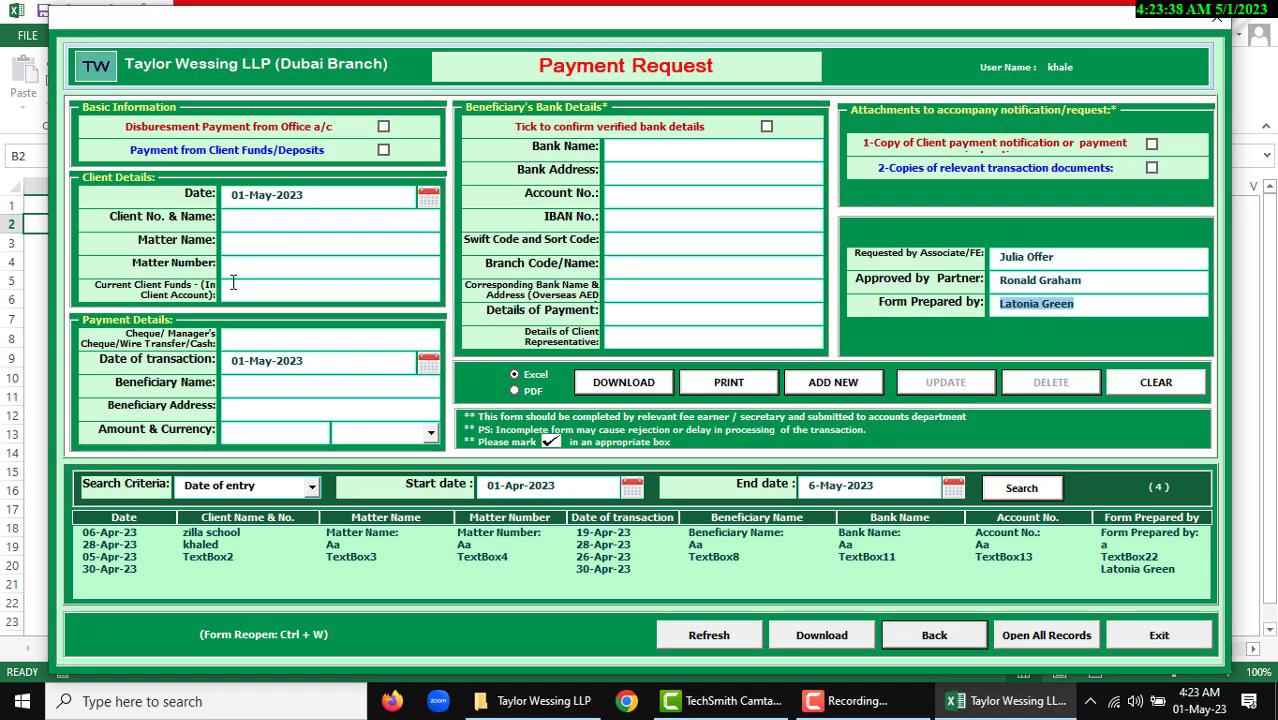